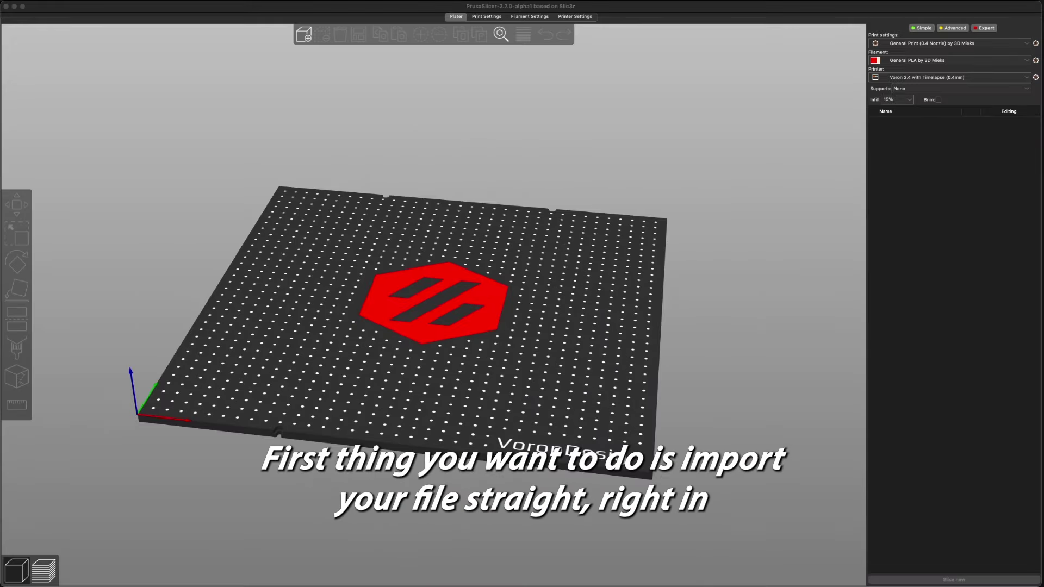
Step: Scale the imported reindeer model uniformly to 200% and rotate it 90° about the Z axis
drag(511, 250, 438, 288)
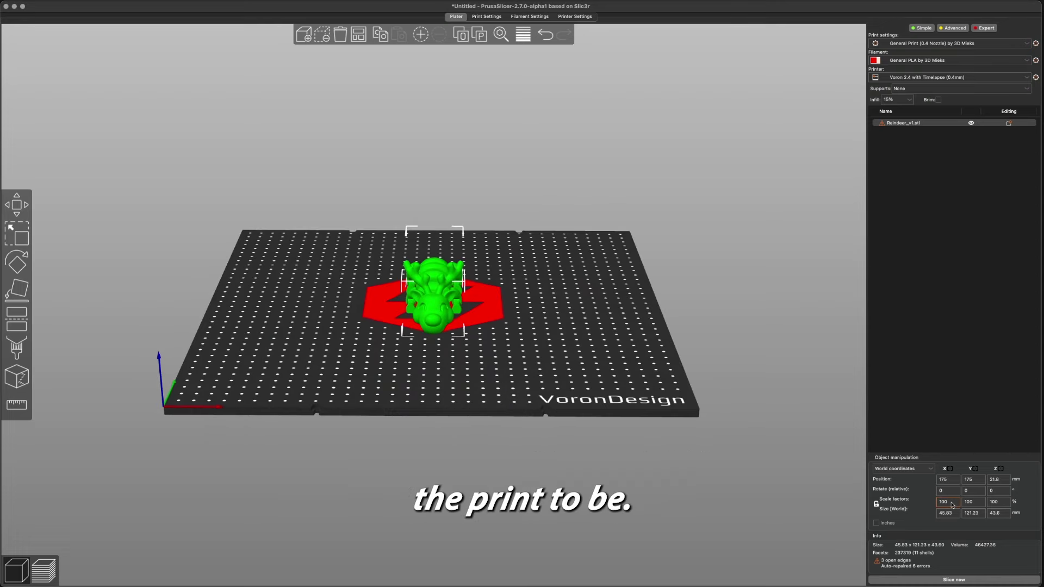
double_click(951, 504)
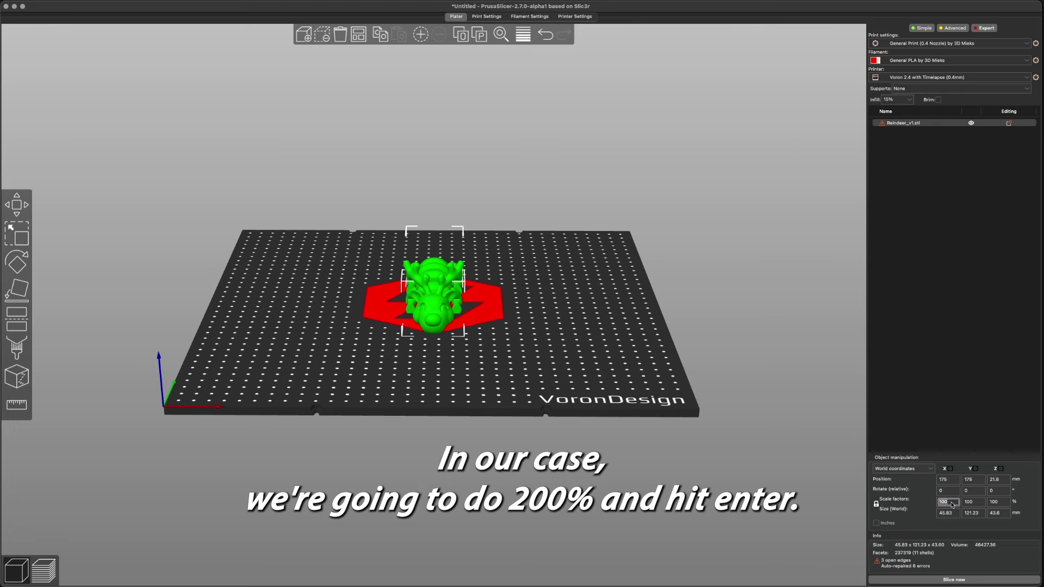
text(2)
key(Return)
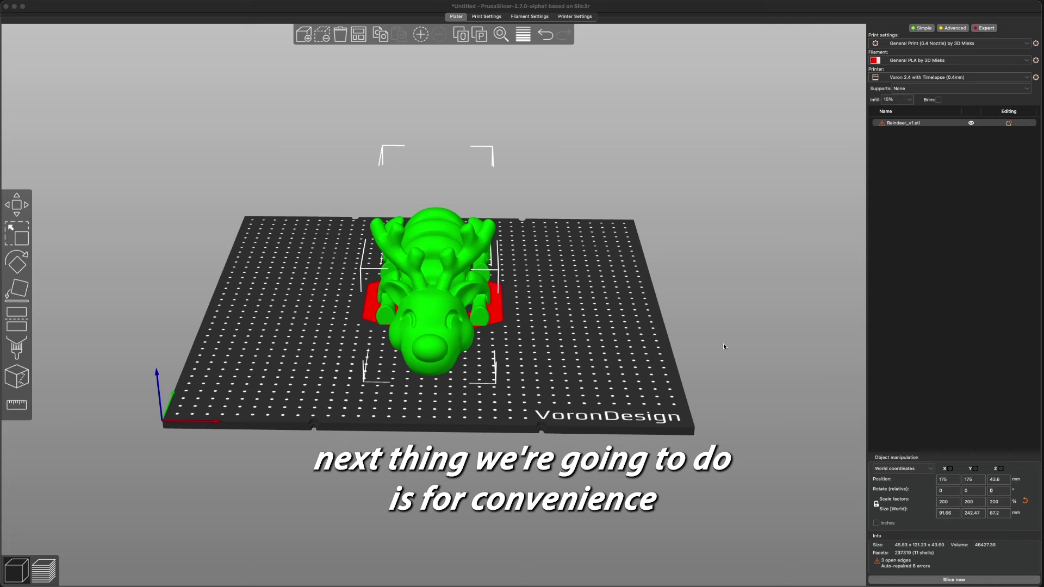
double_click(994, 491)
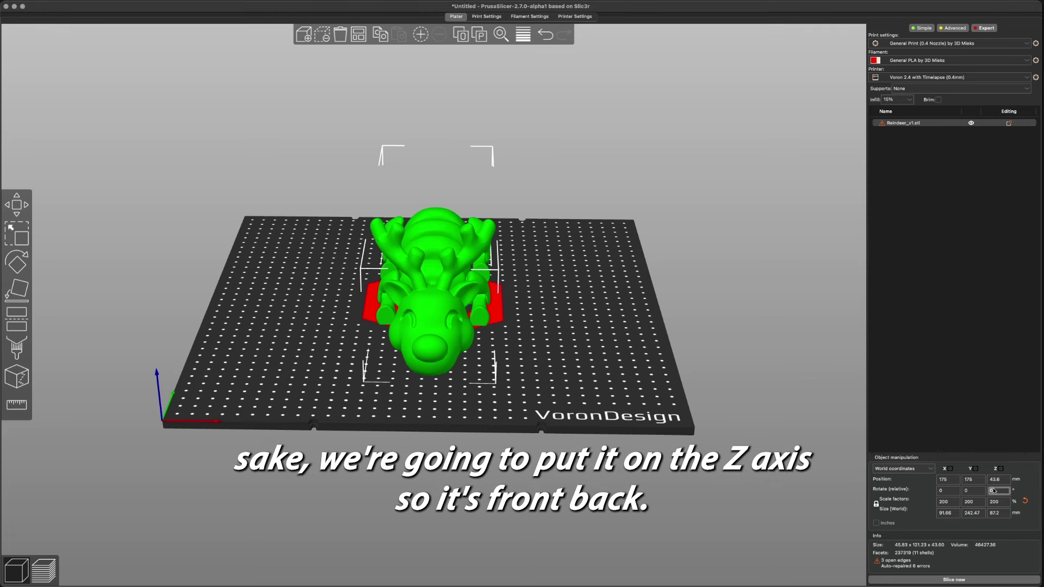
text(90)
key(Return)
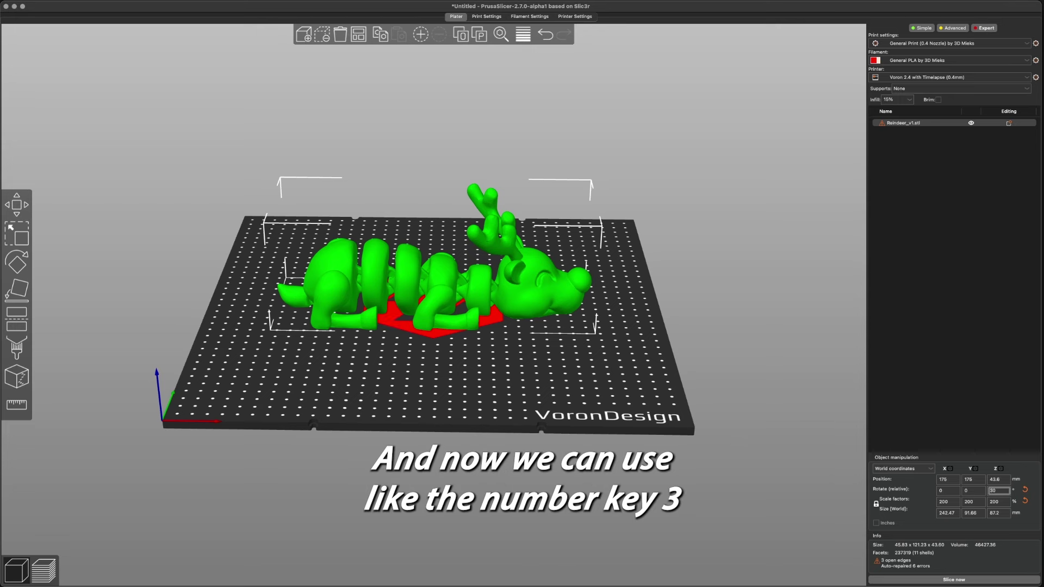
Step: Start a planar cut on the reindeer model, seen from the front and close up at the antlers
click(452, 443)
key(3)
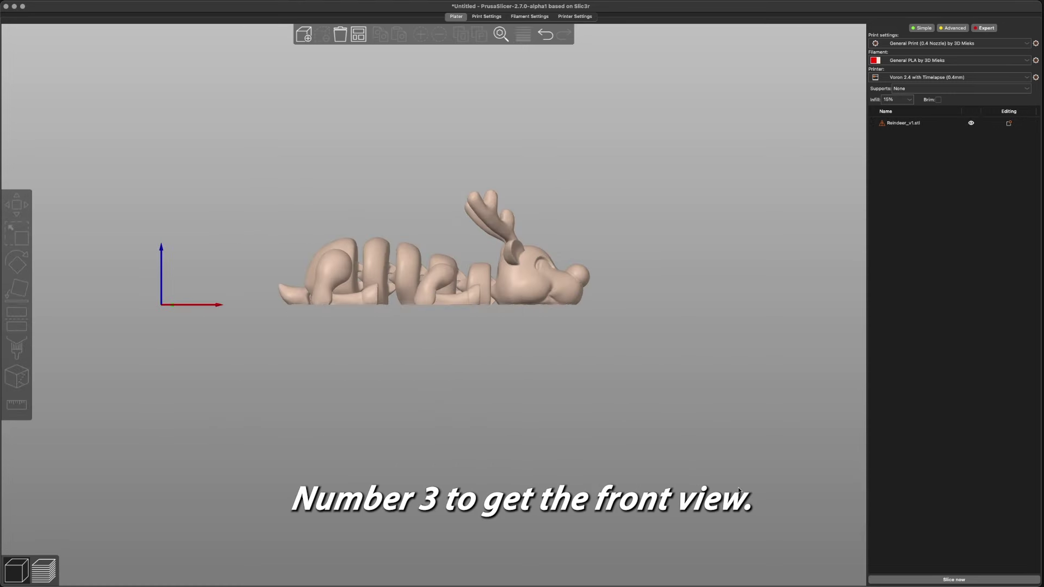
key(4)
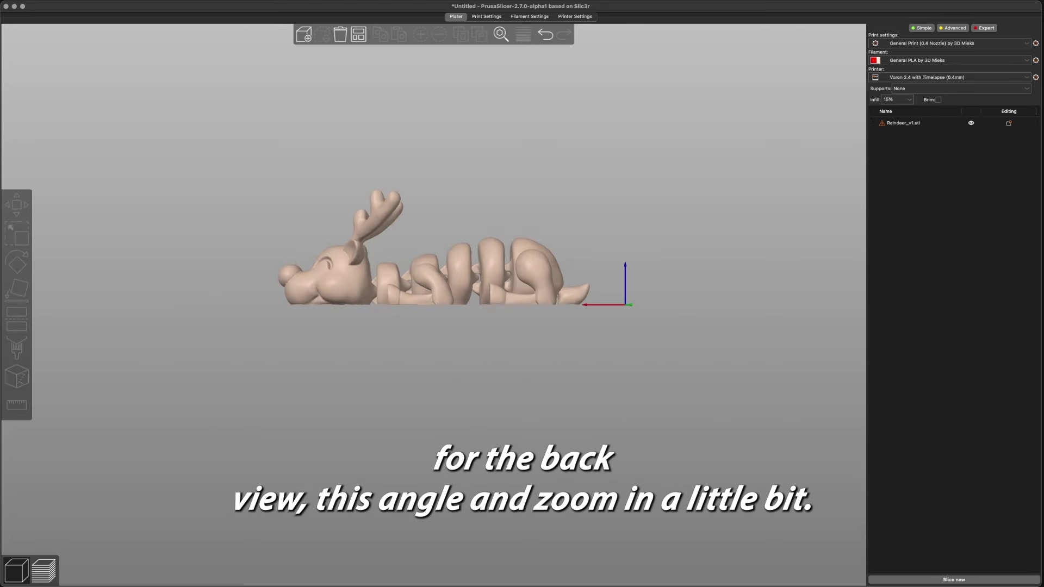
key(3)
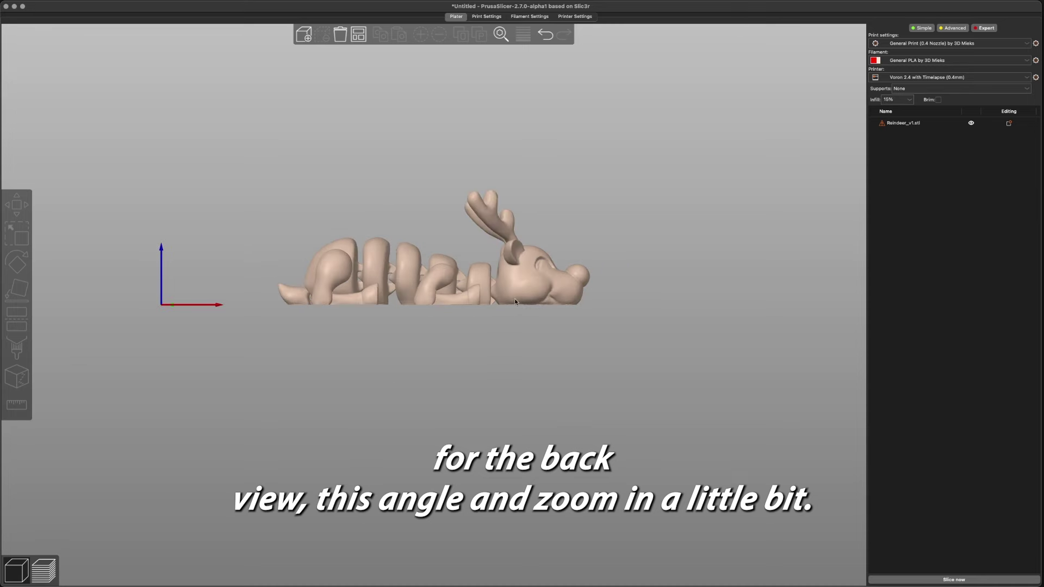
scroll(514, 289, up, 5)
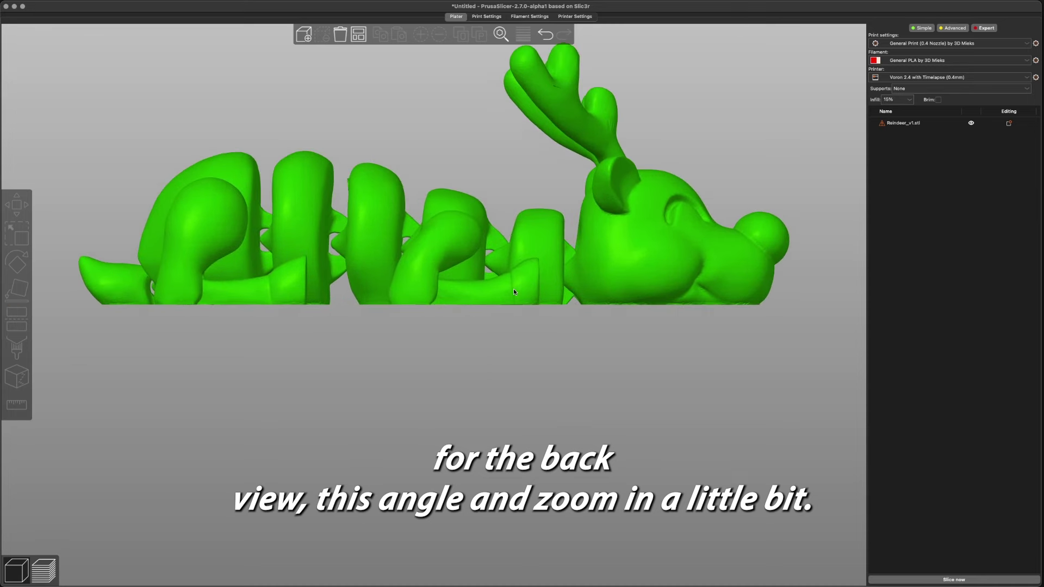
drag(499, 177, 415, 371)
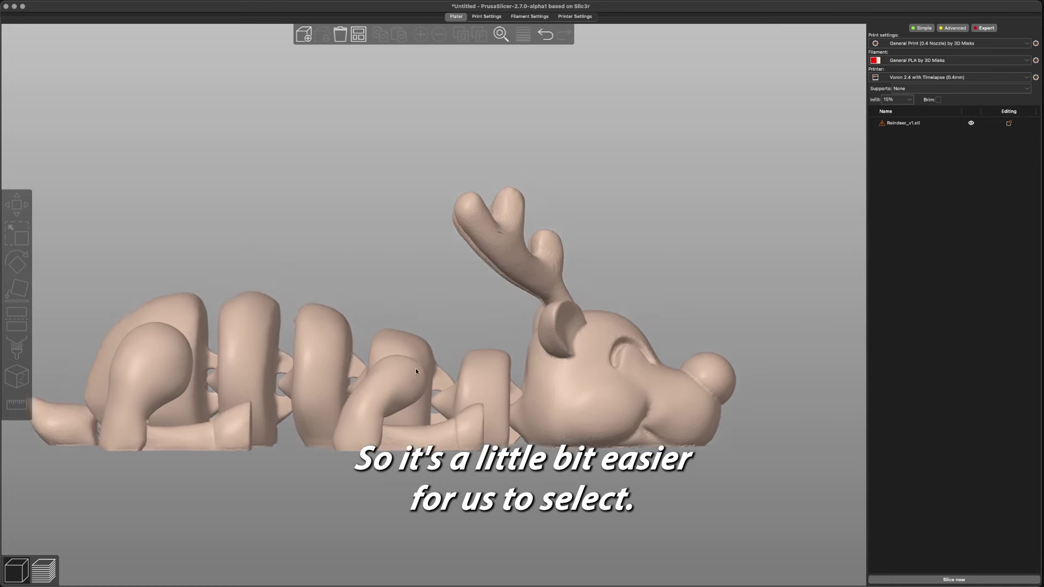
scroll(415, 368, up, 5)
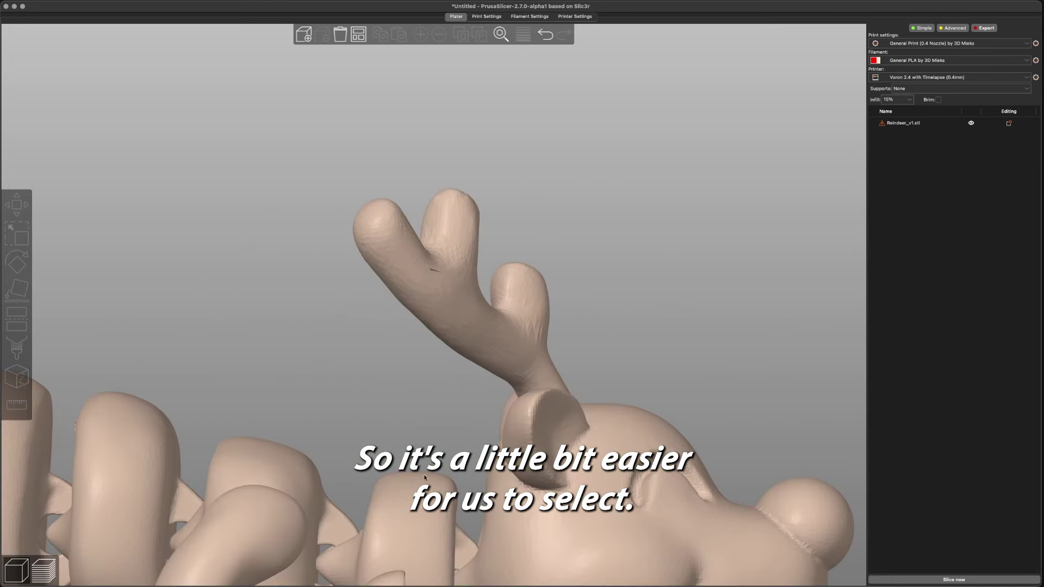
click(587, 490)
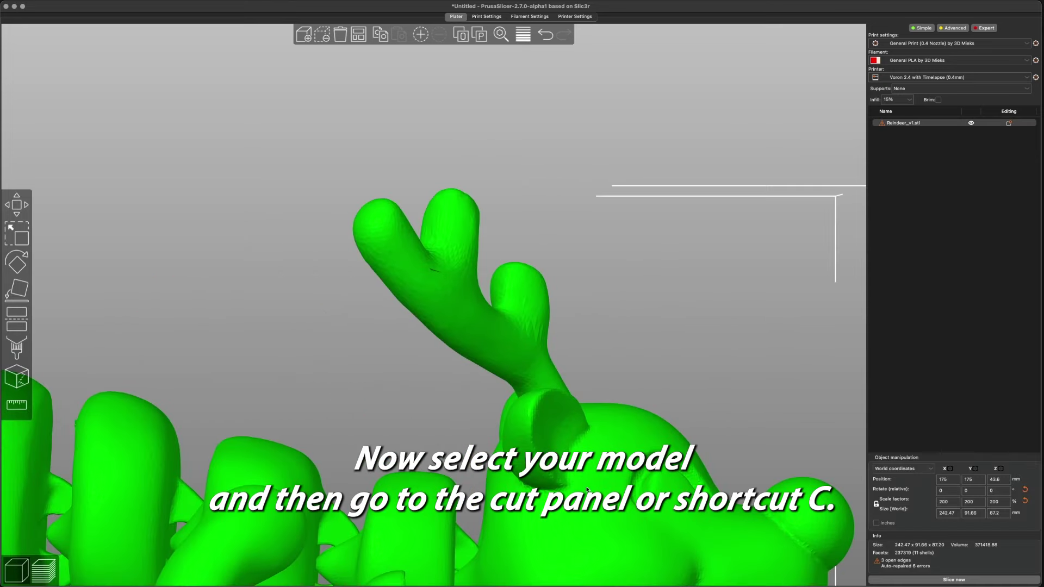
click(22, 322)
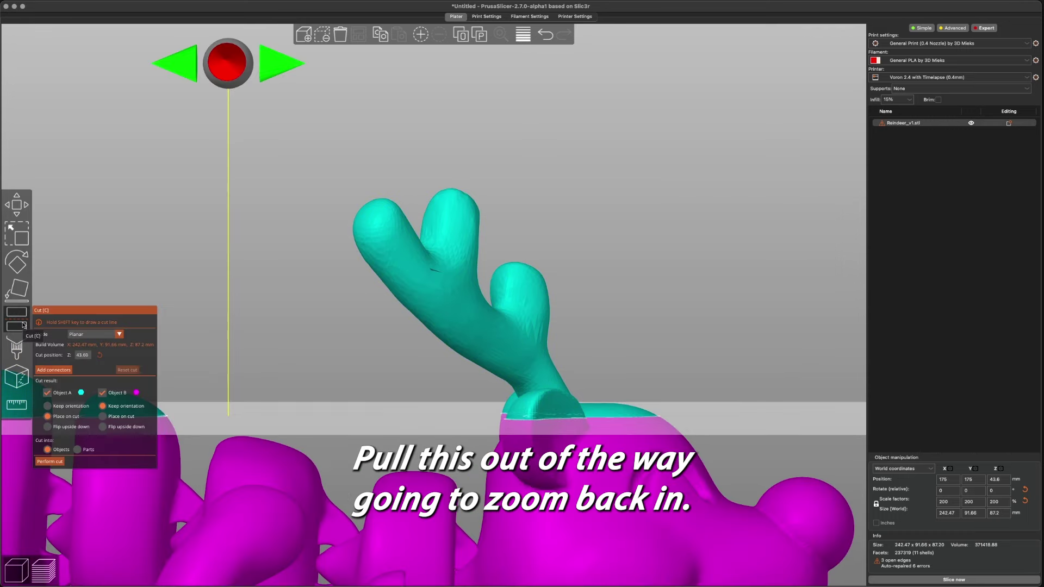
Step: Try raising the horizontal cut plane to Z 82.14 mm, near the antler tips
scroll(321, 182, down, 6)
drag(320, 173, 305, 64)
scroll(410, 344, up, 10)
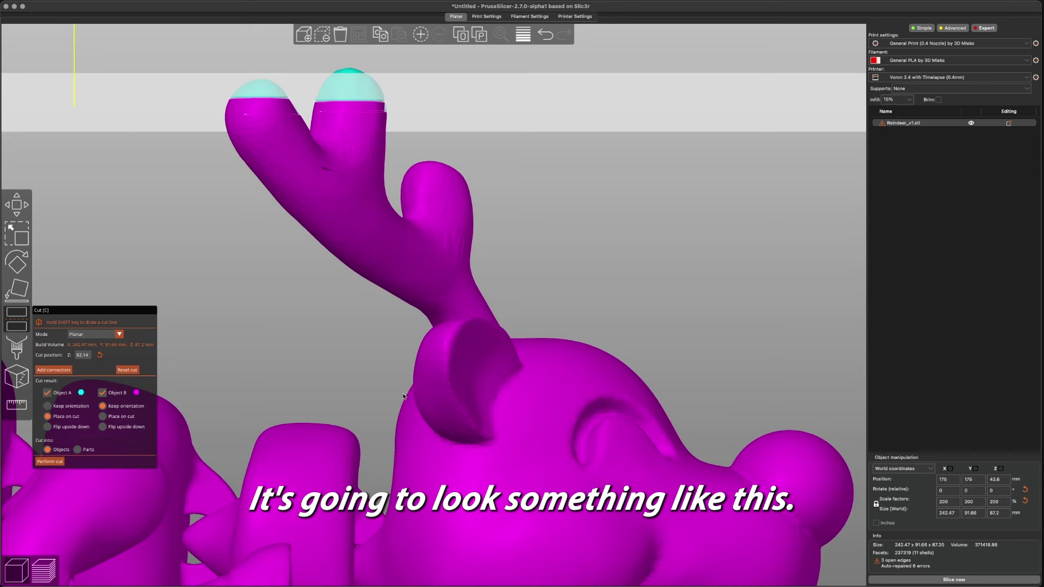
Step: Draw a slanted cut line through the base of the antlers and fine-tune the cut plane's position to Z 24.47 mm
shift+drag(403, 393, 556, 334)
scroll(408, 300, down, 10)
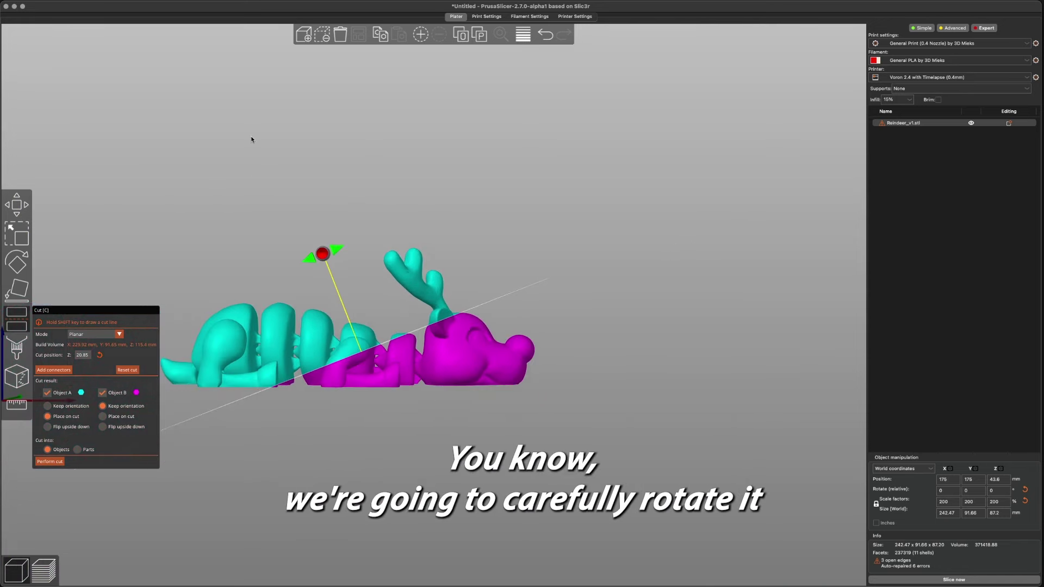
drag(251, 139, 293, 156)
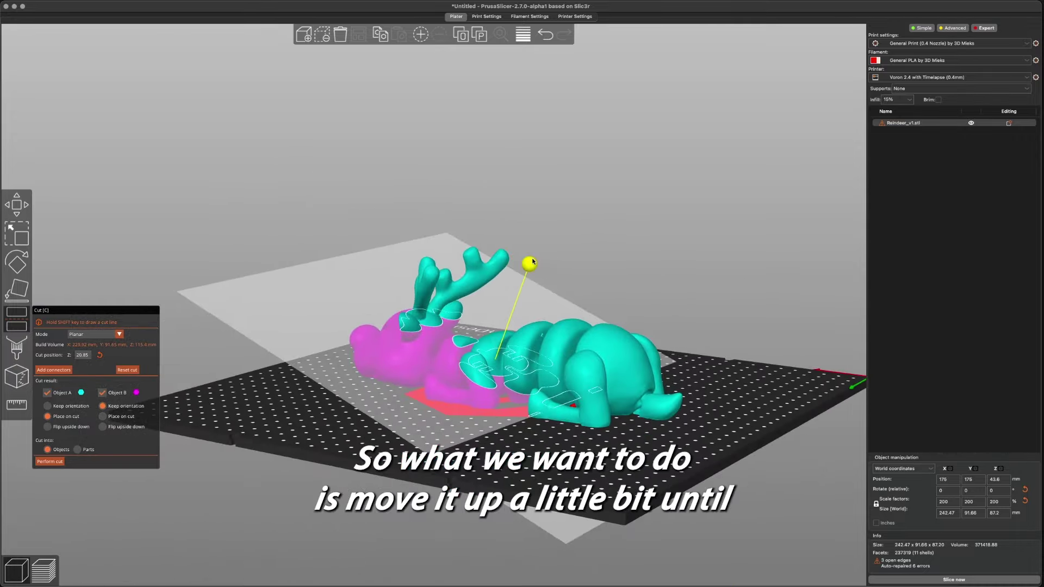
drag(531, 264, 533, 261)
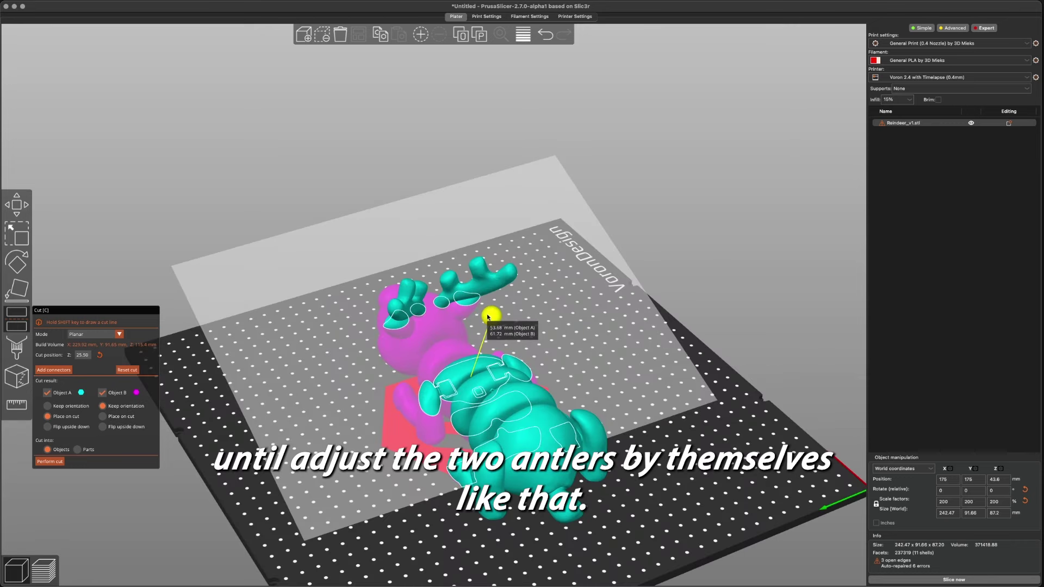
drag(489, 311, 488, 317)
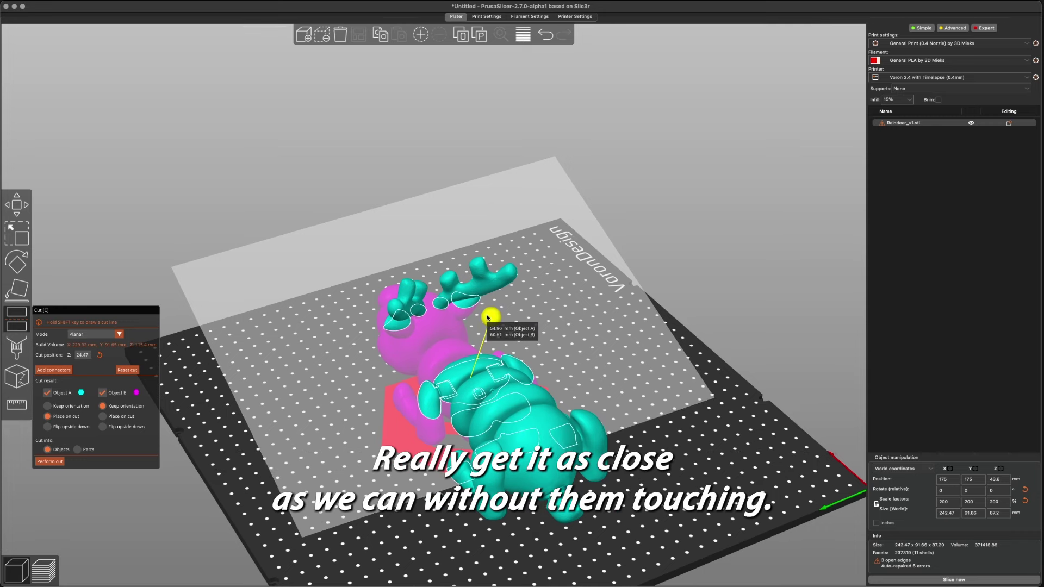
drag(732, 329, 750, 305)
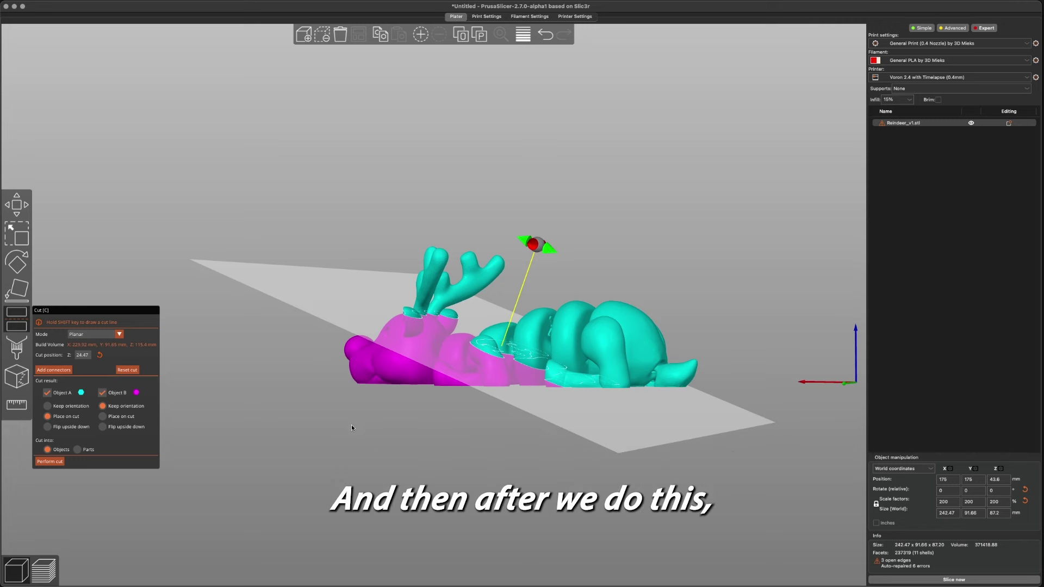
drag(352, 425, 364, 423)
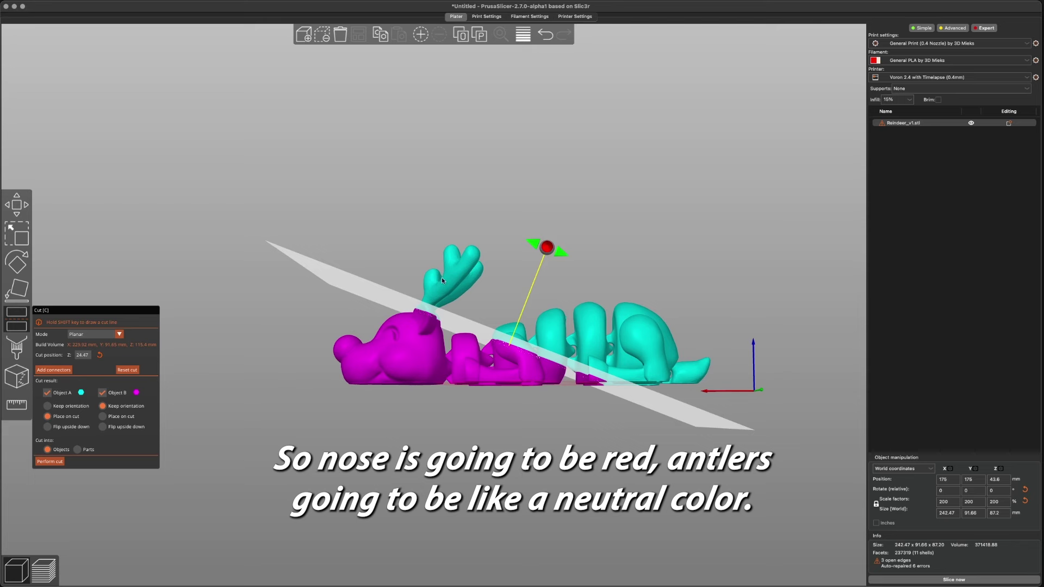
Step: Reassign the near ear, the cut-off body segments, the hindquarters and the tail to Object B, leaving the antlers in Object A
drag(421, 196, 461, 296)
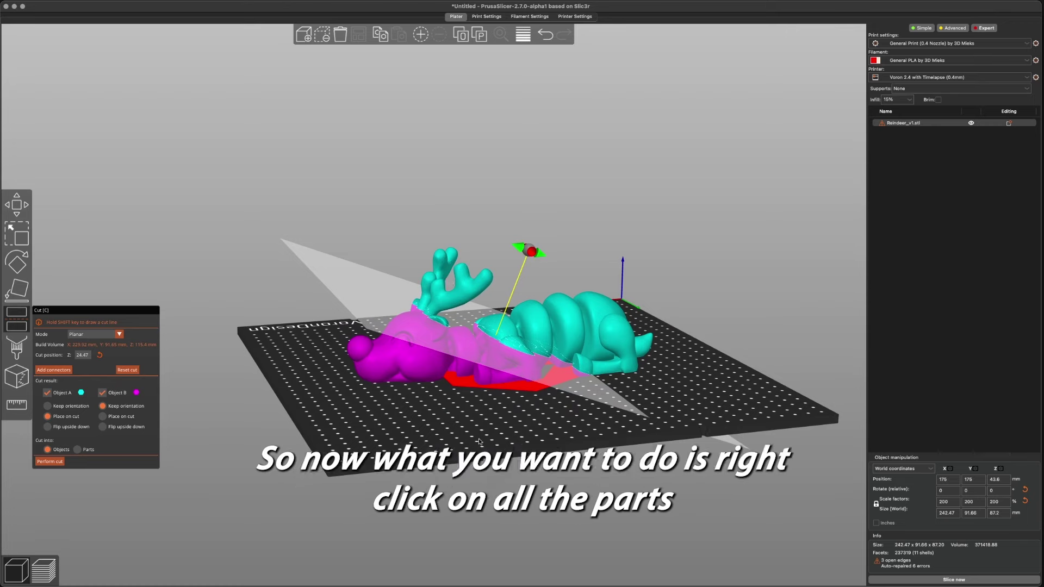
drag(487, 438, 473, 444)
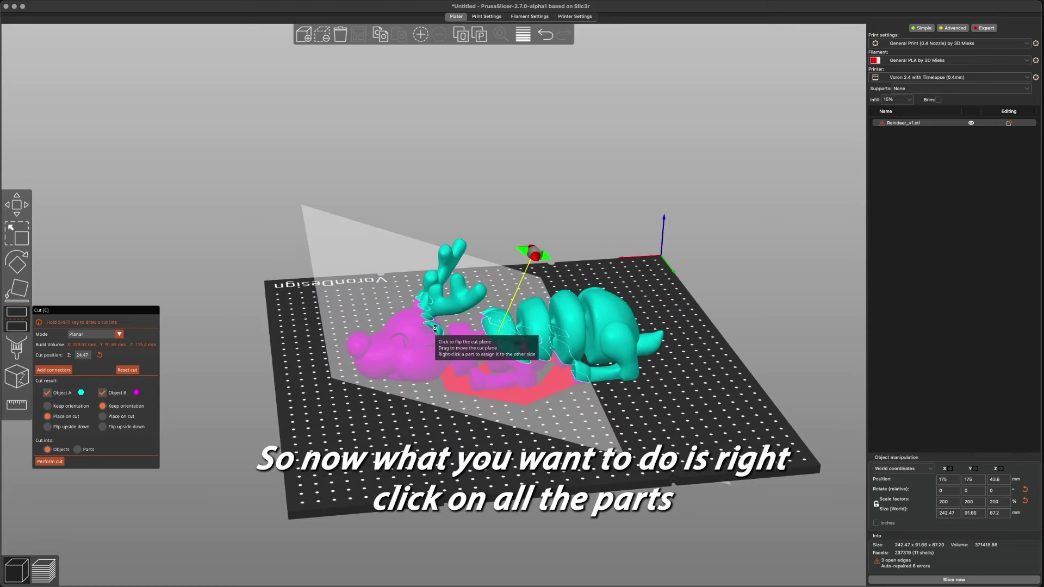
right_click(434, 328)
right_click(492, 334)
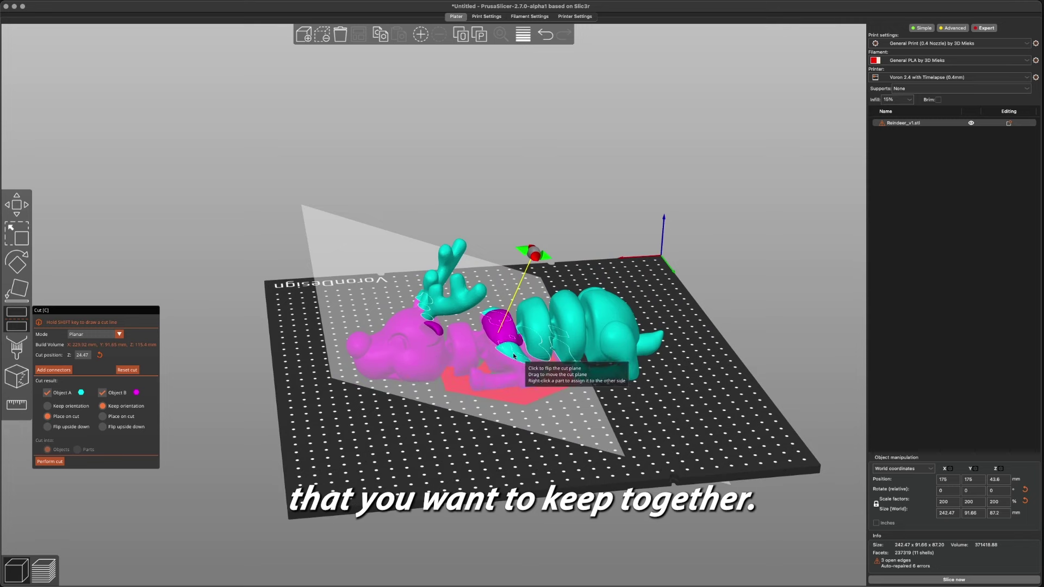
right_click(507, 353)
right_click(486, 314)
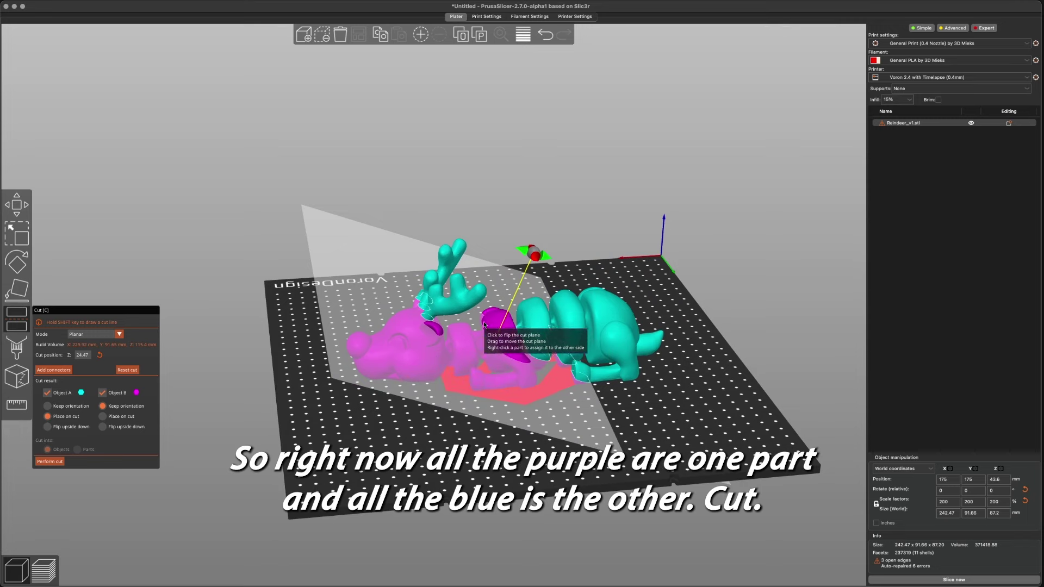
right_click(528, 322)
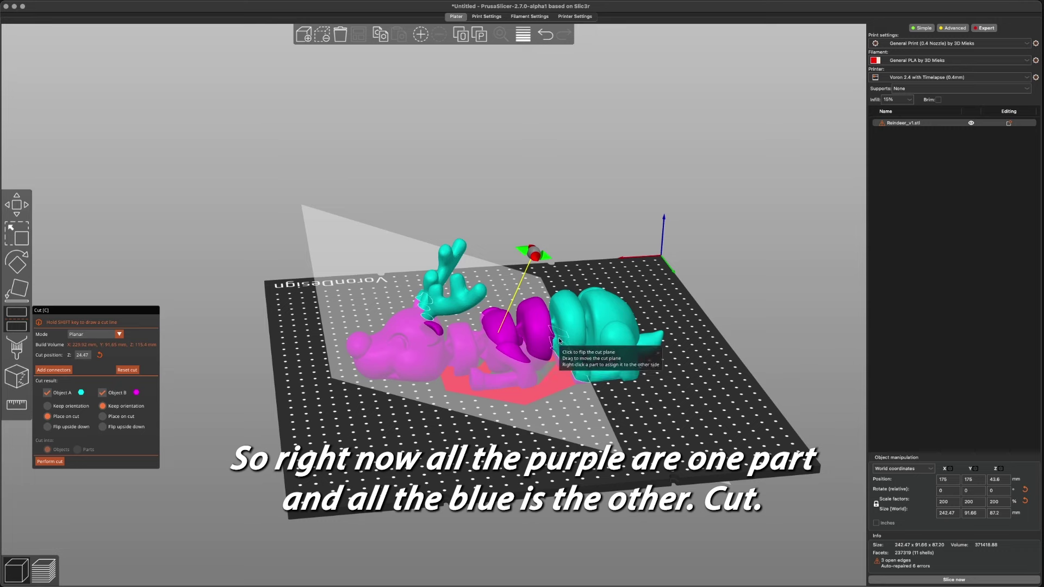
right_click(560, 341)
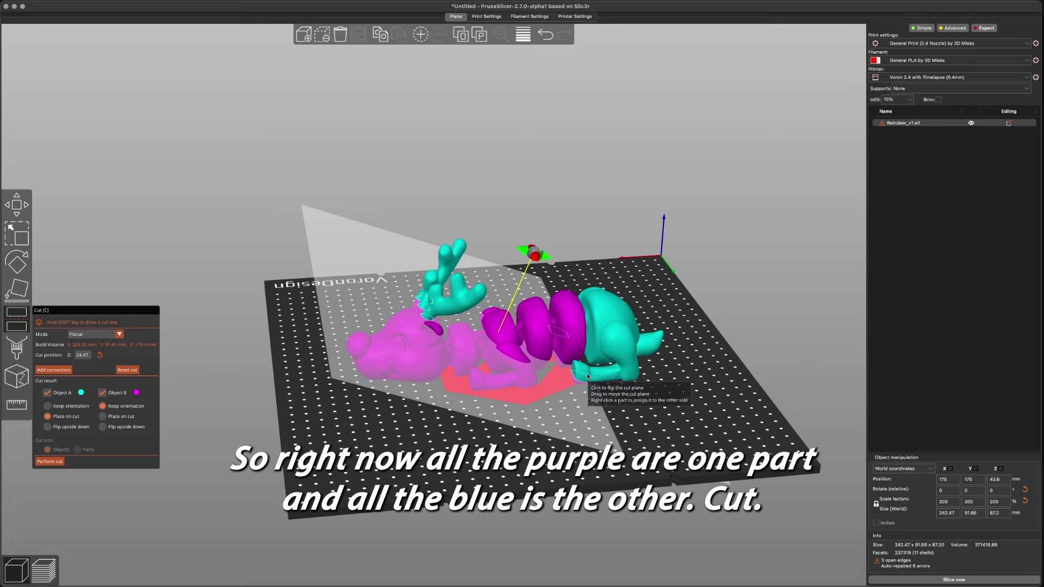
right_click(616, 351)
right_click(646, 340)
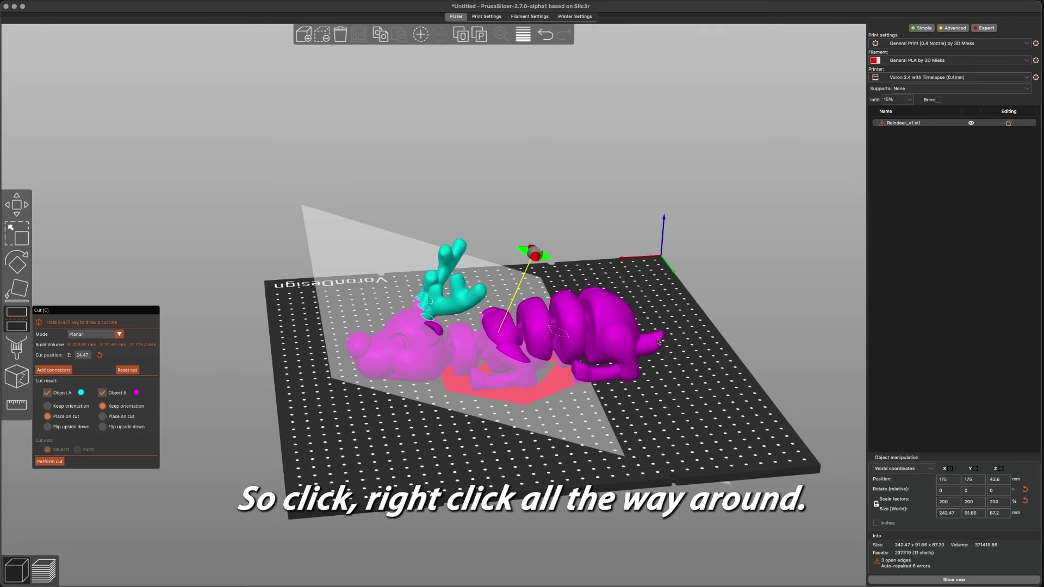
Step: Reassign the remaining hind foot and the other ear, on the far side of the reindeer, to Object B
drag(658, 342, 328, 419)
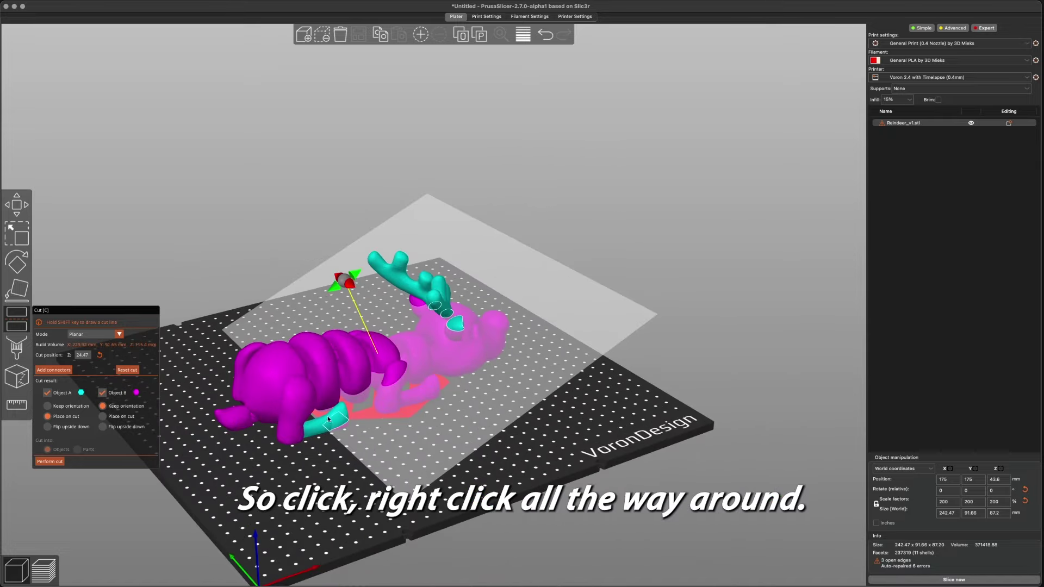
right_click(328, 419)
drag(625, 493, 595, 489)
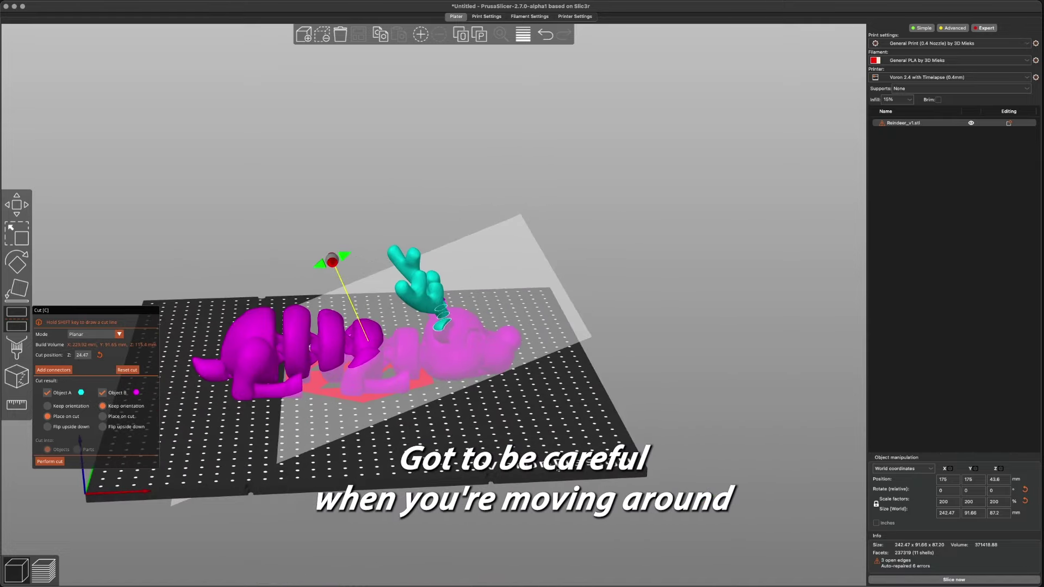
right_click(437, 329)
drag(630, 462, 488, 348)
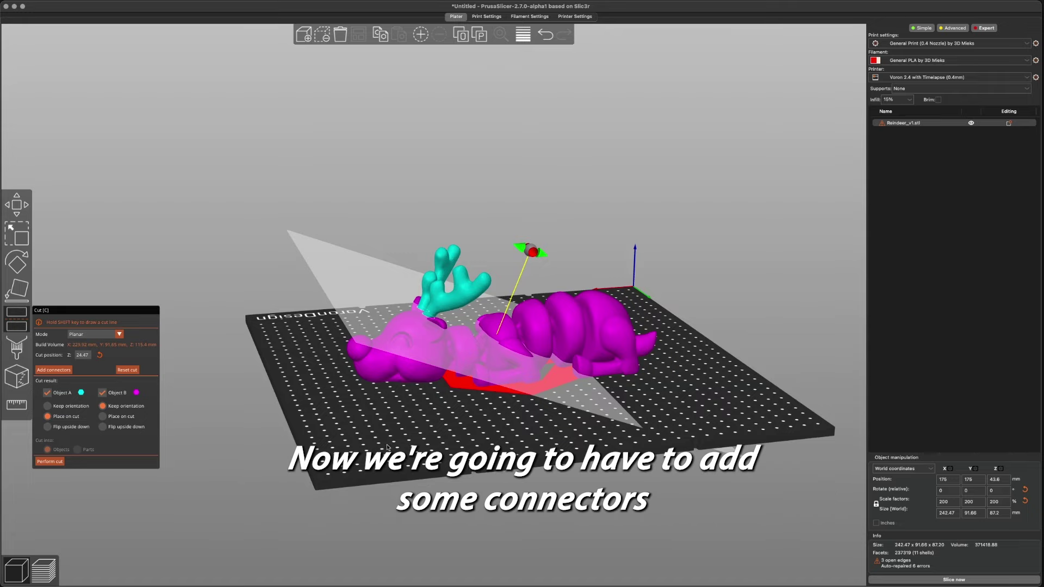
Step: Place a circular prism plug connector, 3 mm deep and 2.5 mm in size, on the cut face of one antler
drag(387, 443, 341, 476)
scroll(457, 331, up, 10)
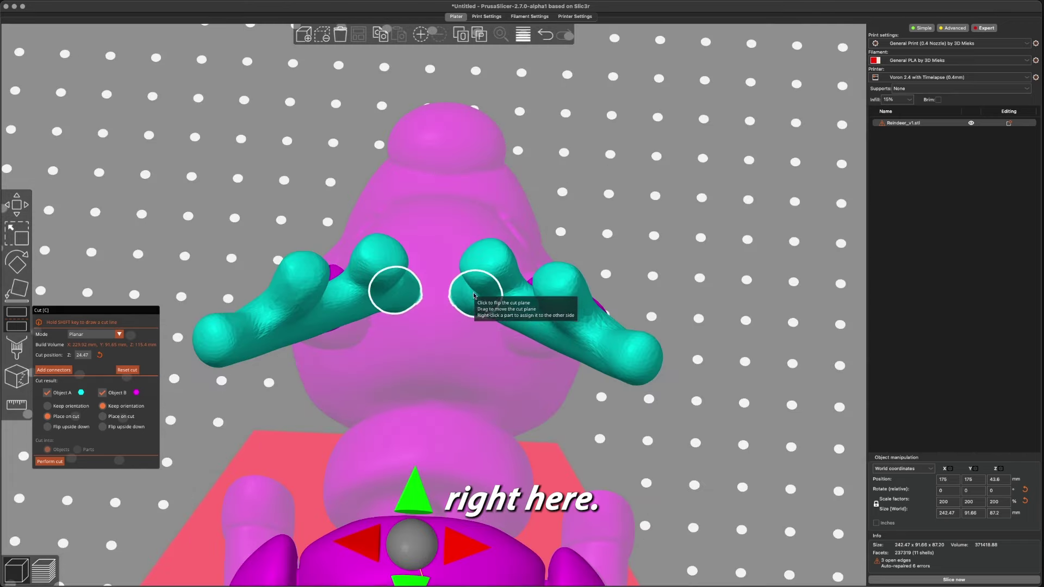
click(53, 370)
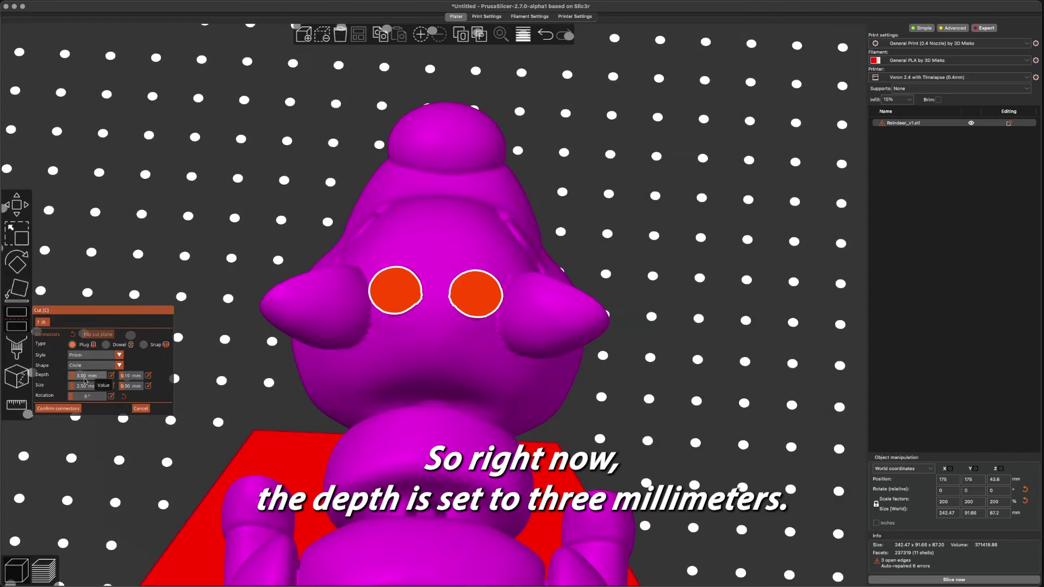
click(112, 386)
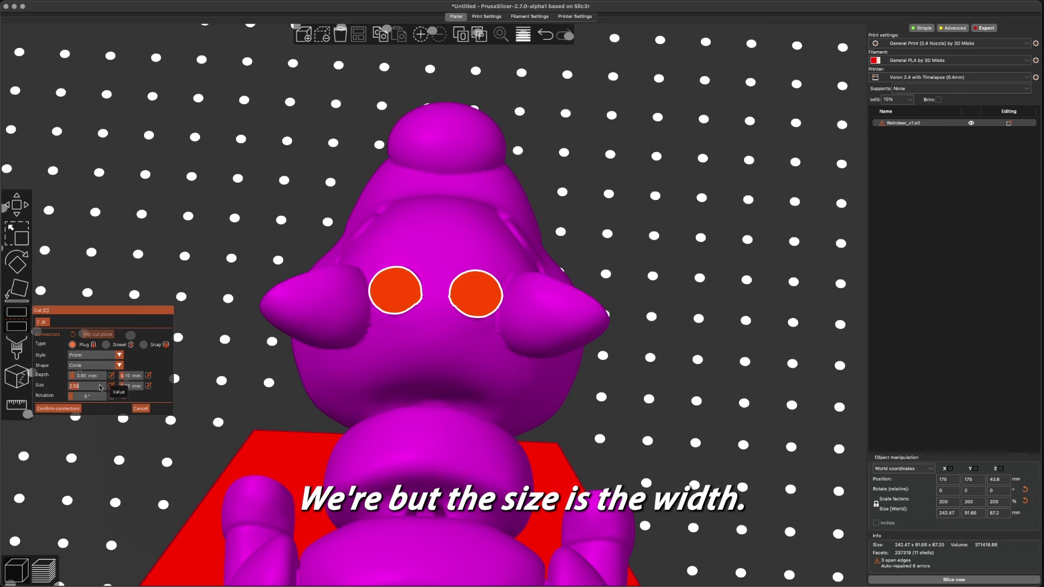
click(399, 294)
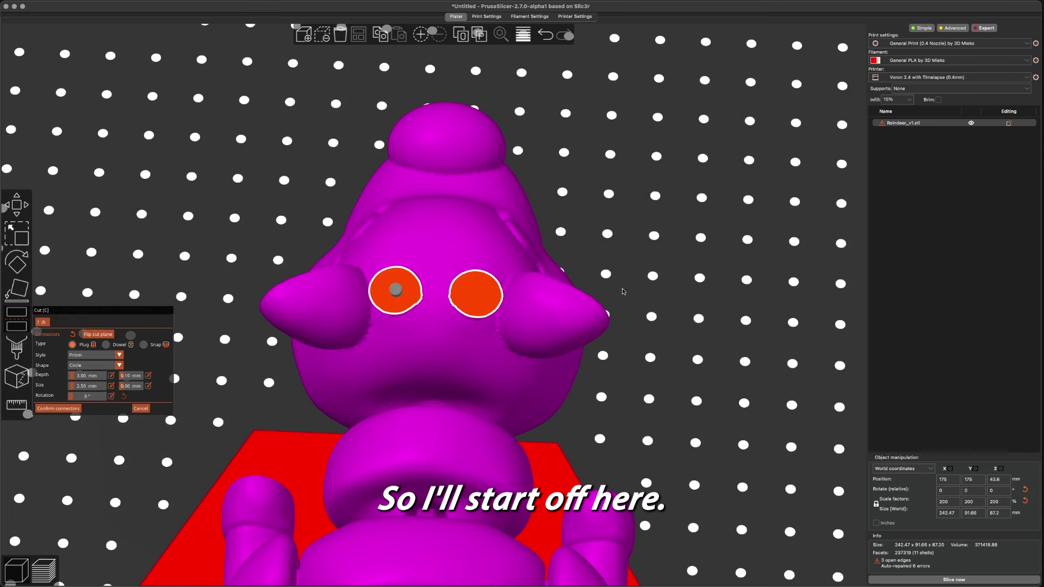
drag(730, 314, 738, 300)
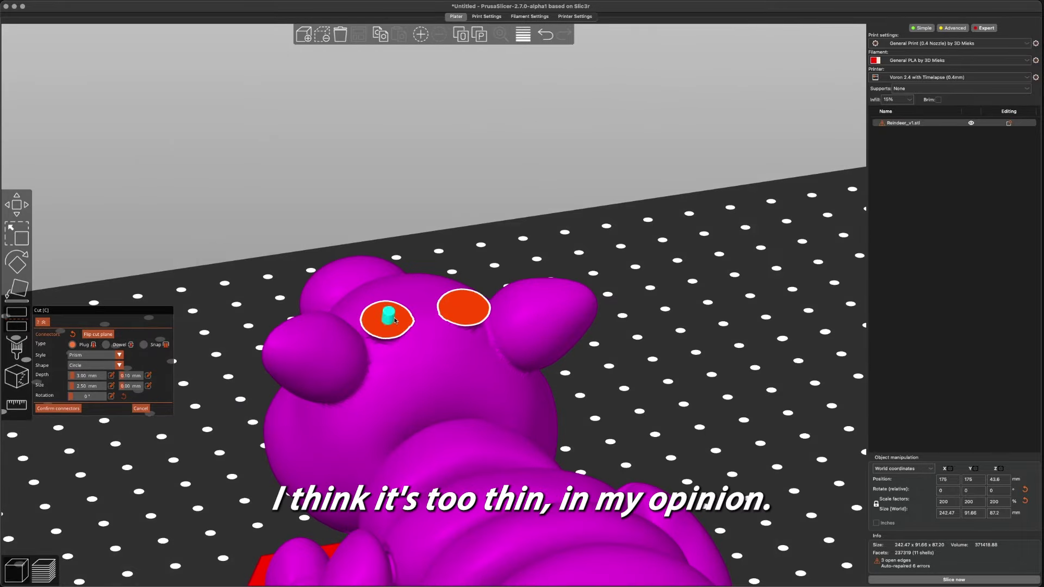
Step: Set the antler connector's size to 4.5 mm and place a second connector on the other antler's cut face
click(114, 387)
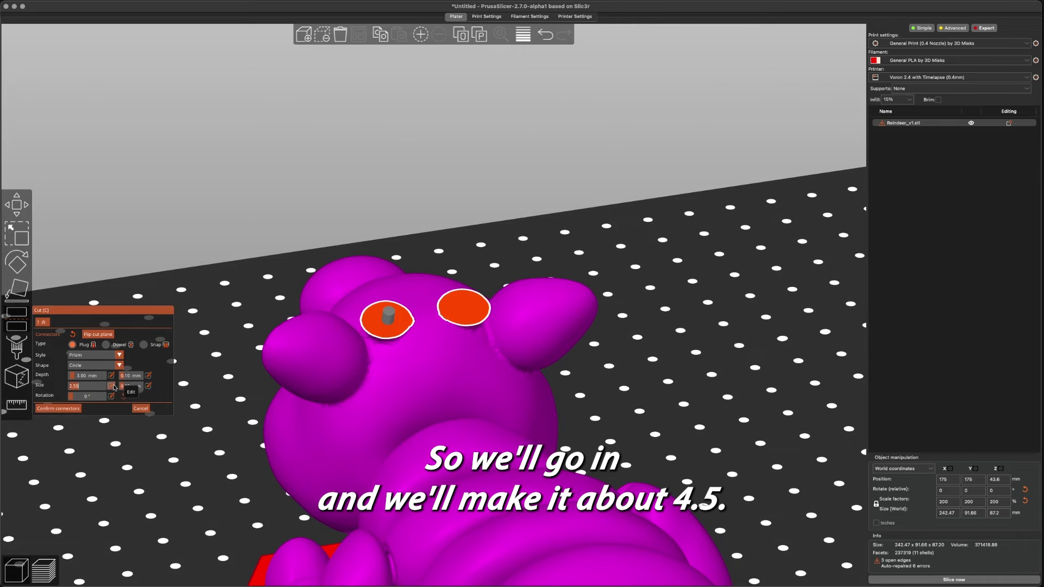
text(4)
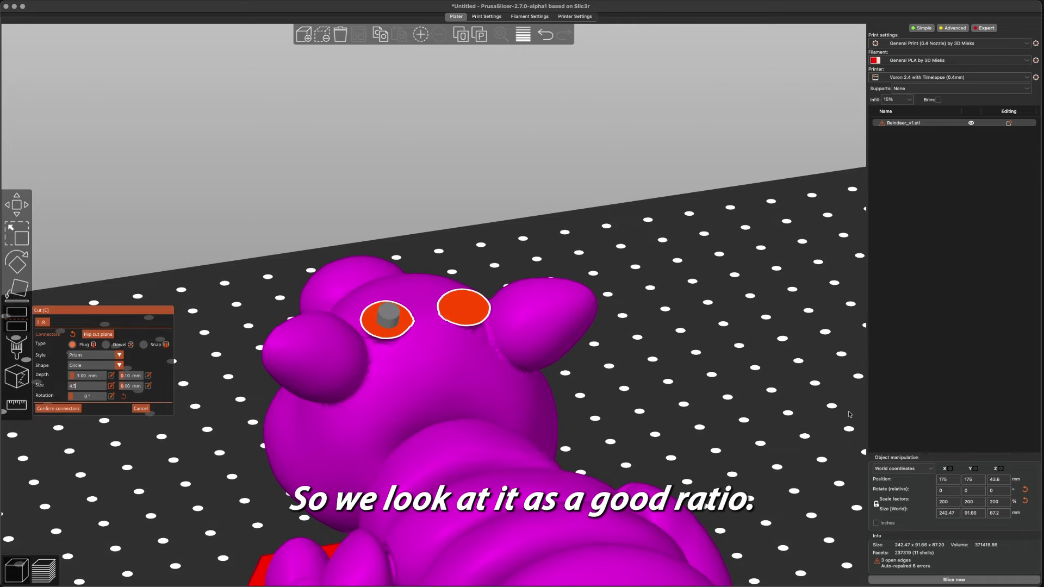
drag(771, 402, 761, 426)
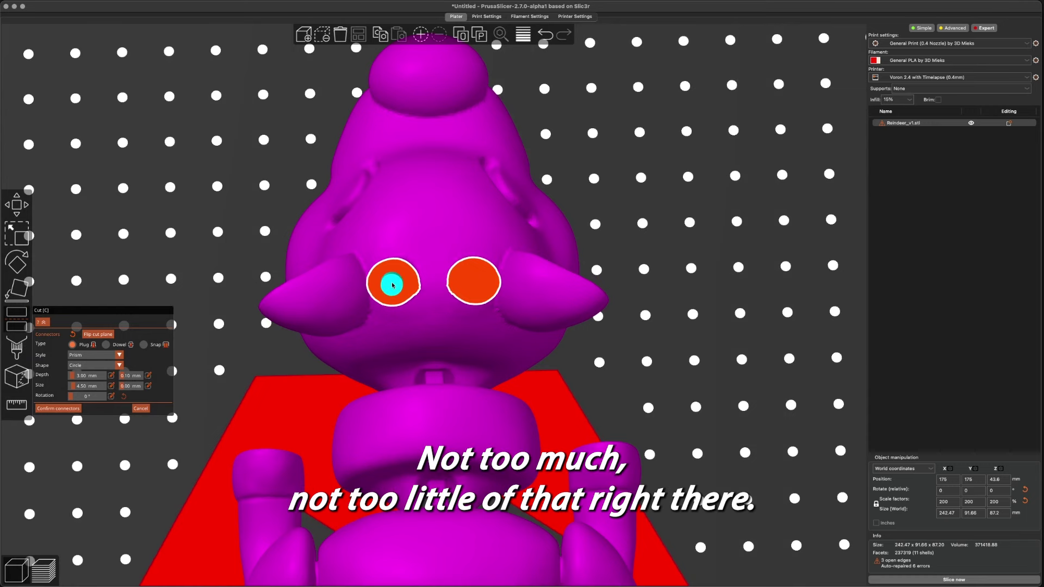
click(475, 285)
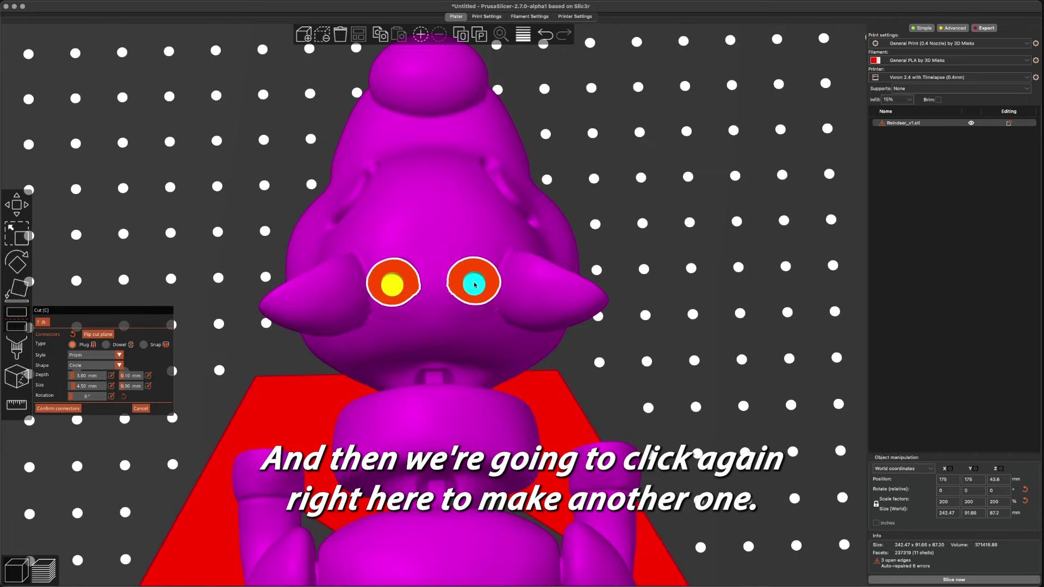
Step: Set the connectors' size tolerance to 0.15 mm and confirm both antler connectors
drag(747, 403, 772, 376)
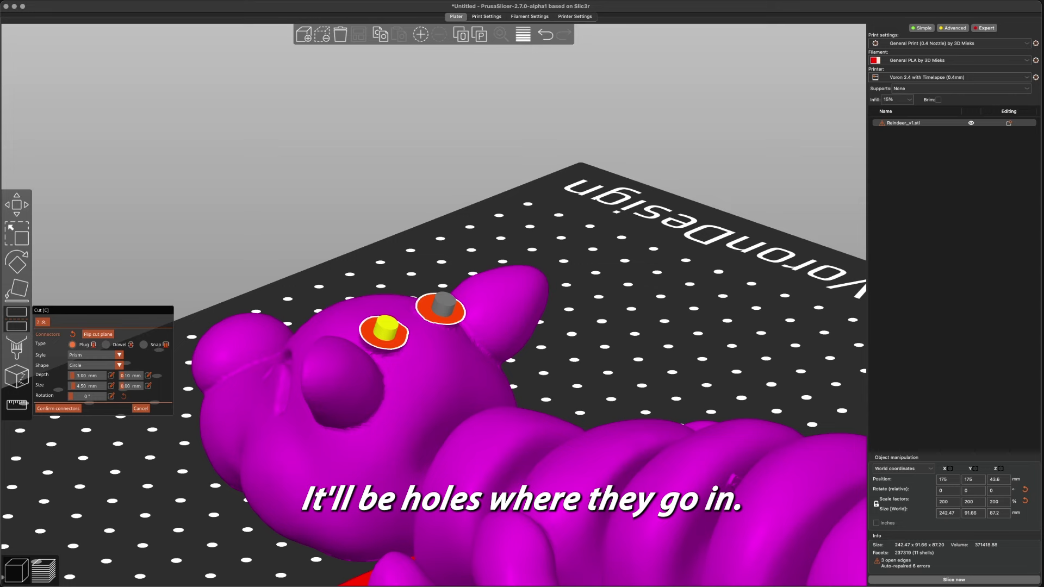
click(148, 386)
text(0.15)
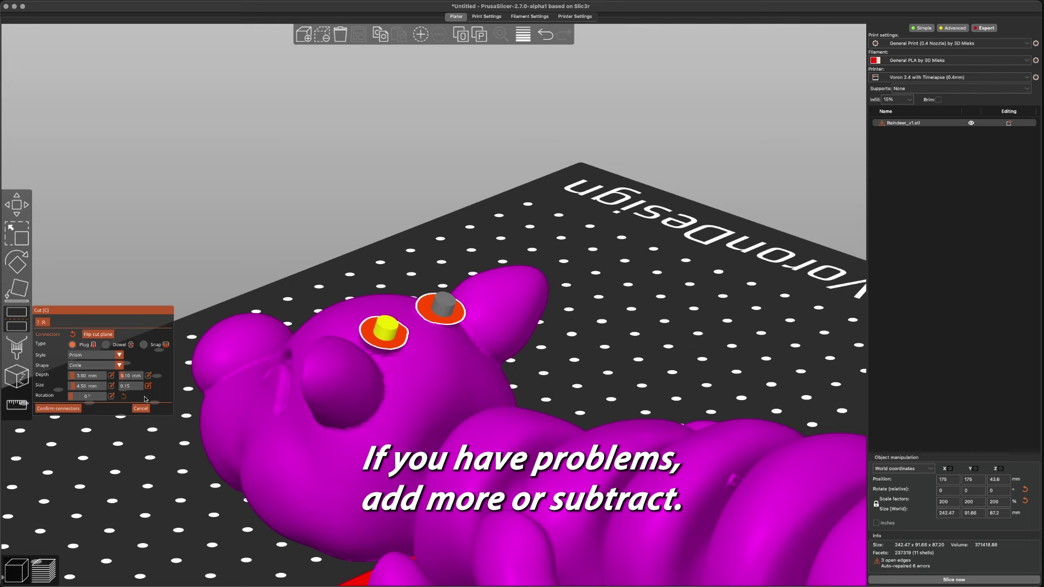
click(59, 409)
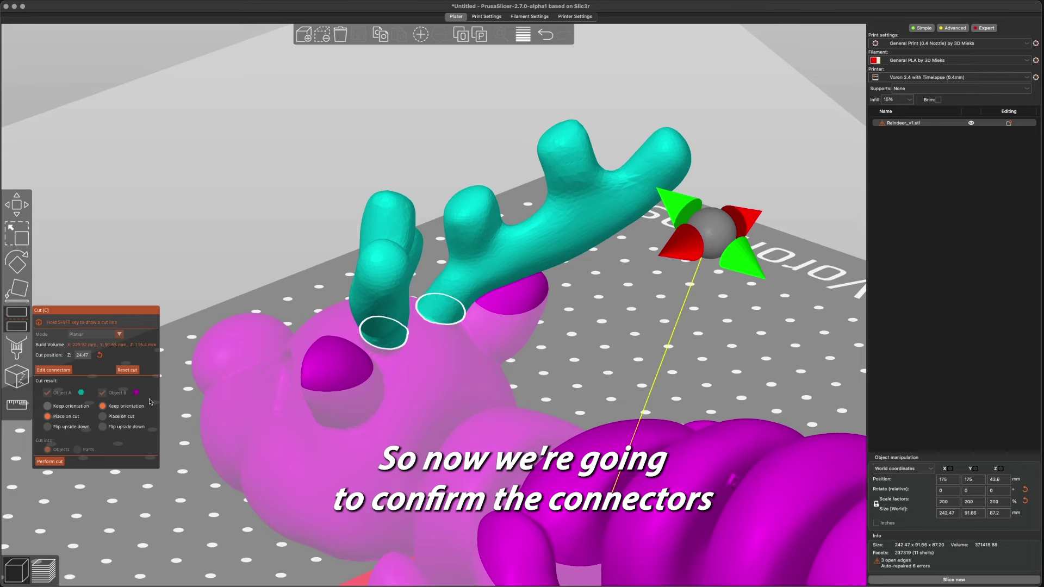
Step: Perform the cut to separate the antlers from the reindeer body as their own object
scroll(536, 327, down, 12)
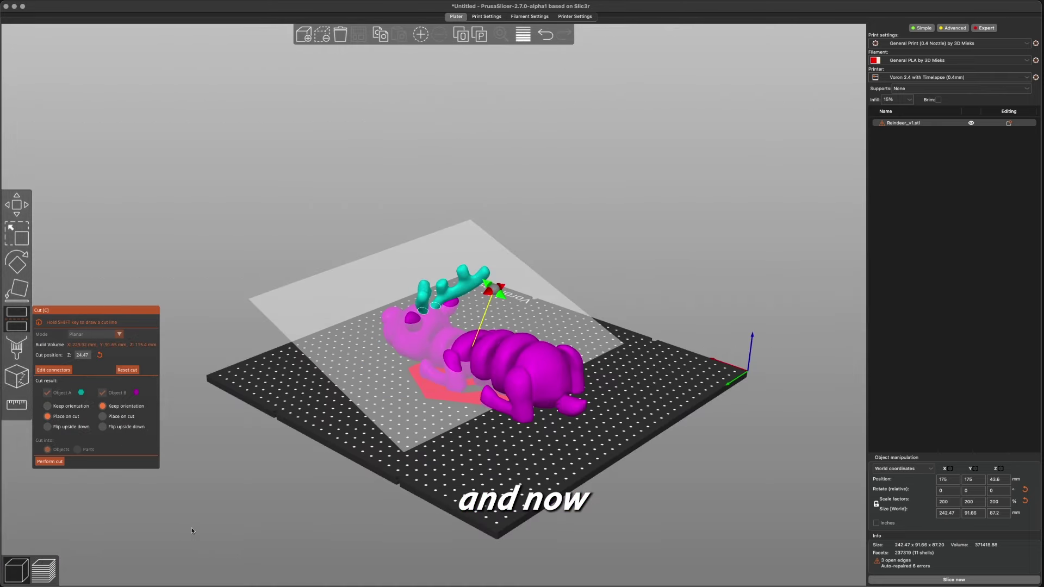
drag(193, 526, 229, 492)
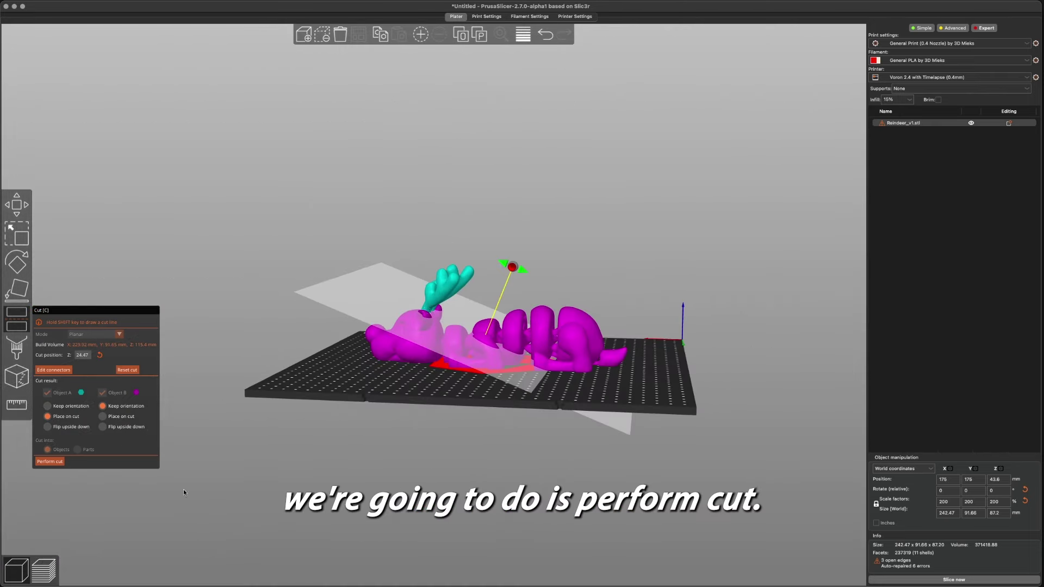
click(47, 463)
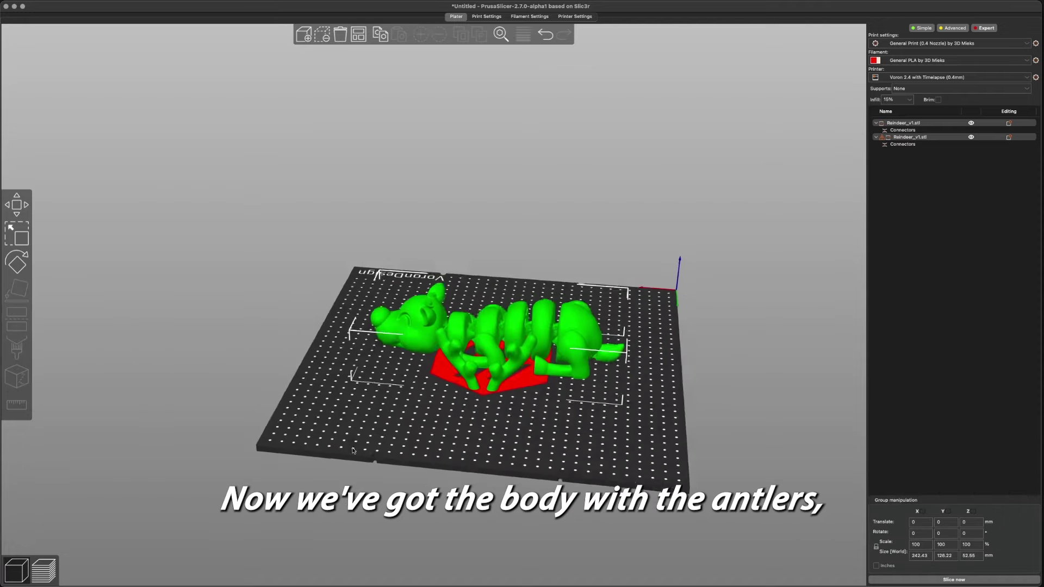
Step: Examine the connector pegs on the reindeer's head and the matching holes in the undersides of the antlers
drag(352, 450, 373, 467)
scroll(392, 373, up, 10)
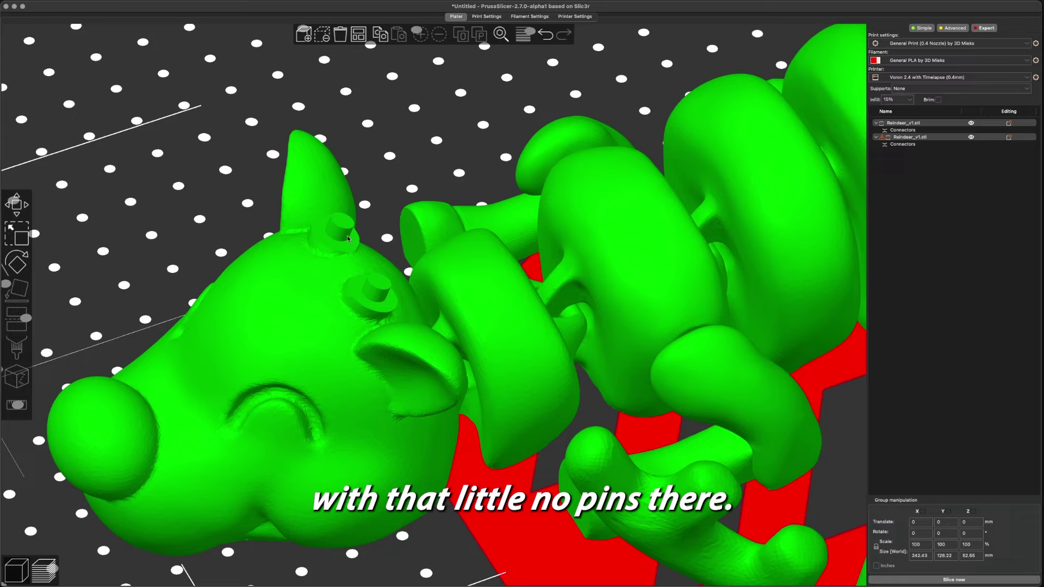
scroll(348, 238, down, 6)
scroll(391, 489, up, 5)
scroll(535, 559, down, 5)
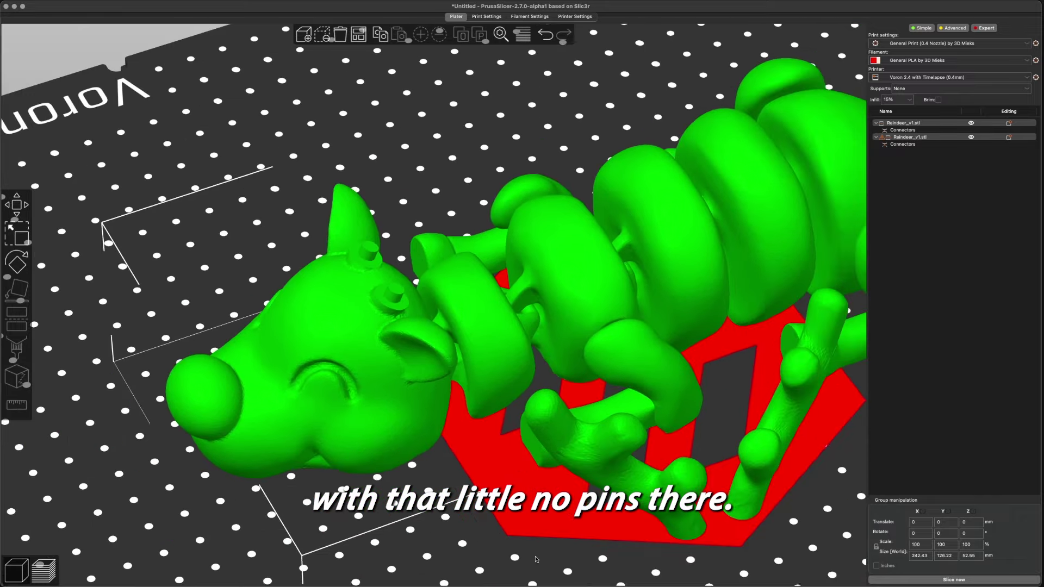
drag(535, 559, 508, 489)
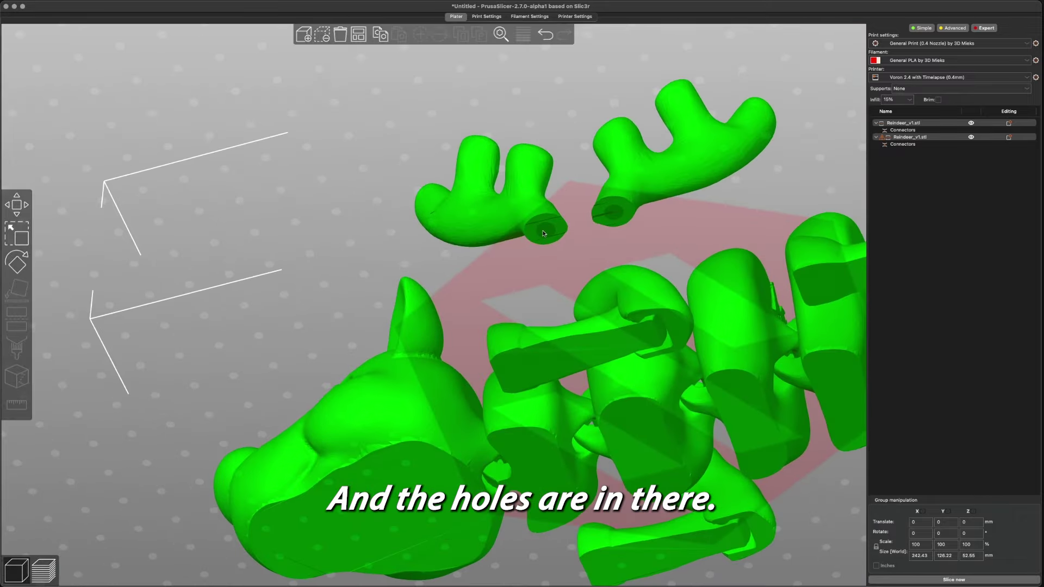
scroll(544, 234, down, 5)
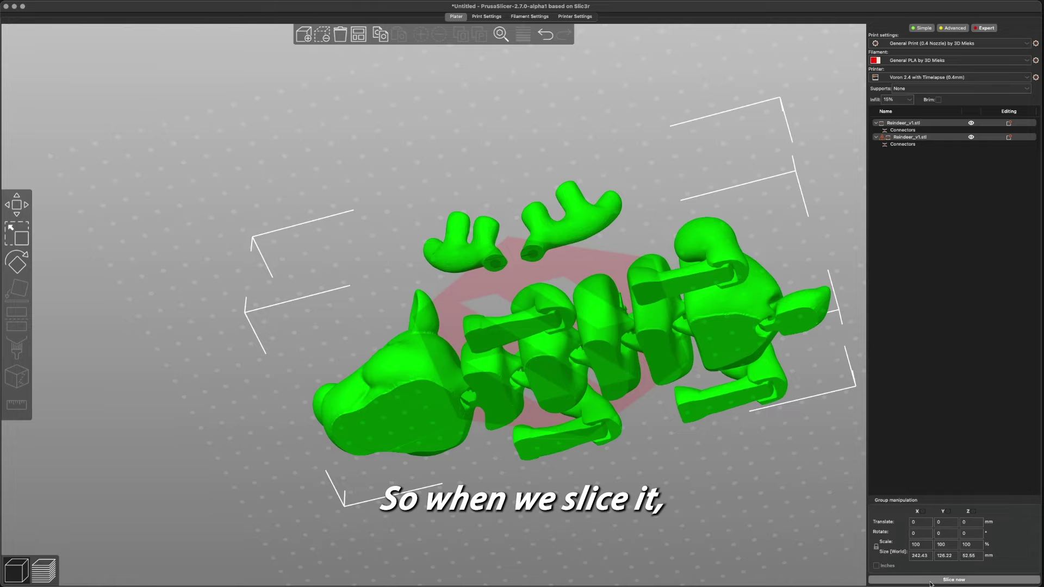
Step: Slice the plate and inspect the antler holes and head pegs in the preview coloured by temperature
click(930, 580)
drag(534, 482, 540, 539)
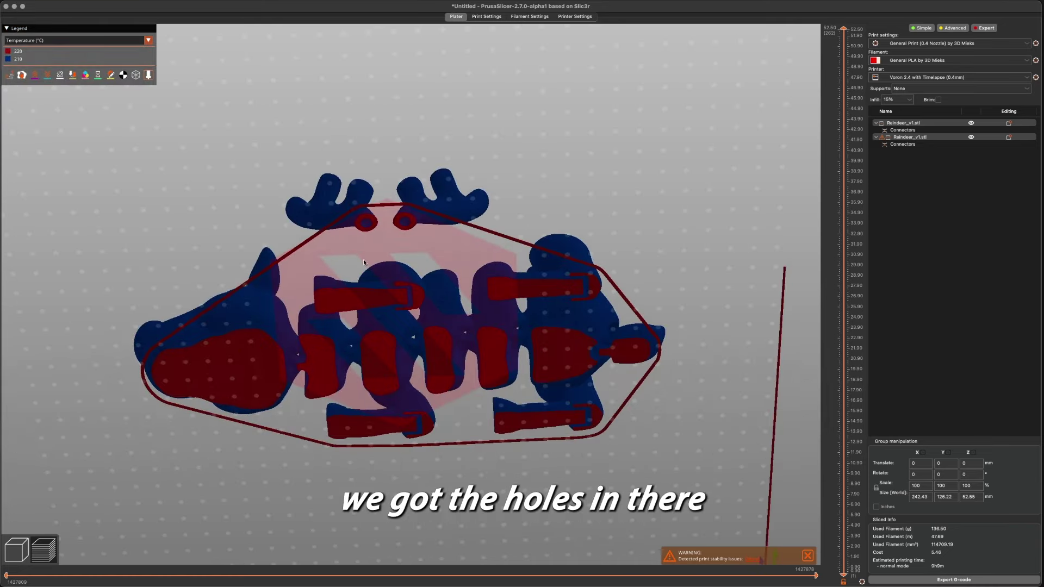
scroll(366, 255, up, 3)
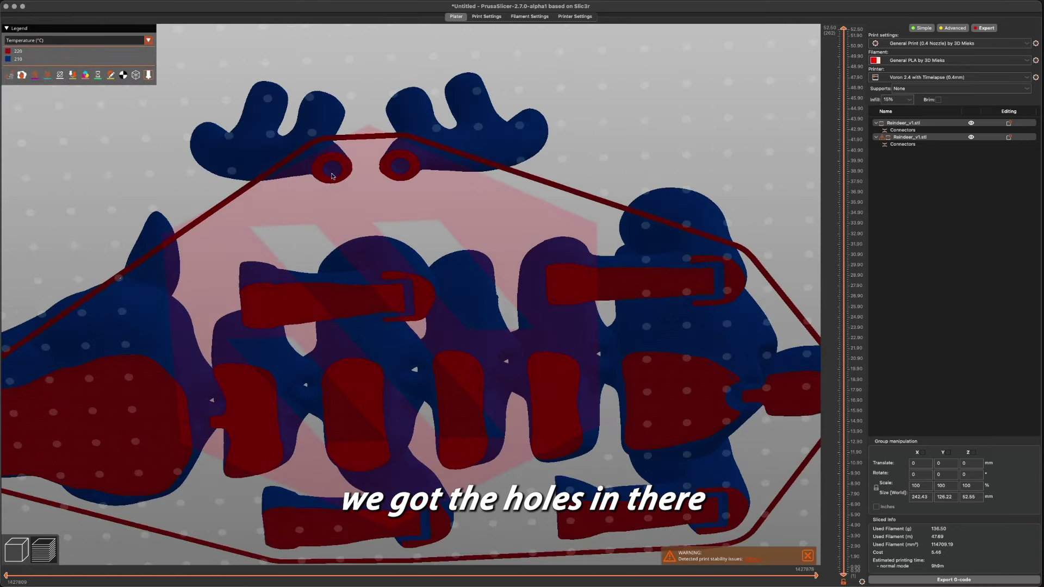
scroll(329, 168, up, 2)
drag(275, 214, 136, 523)
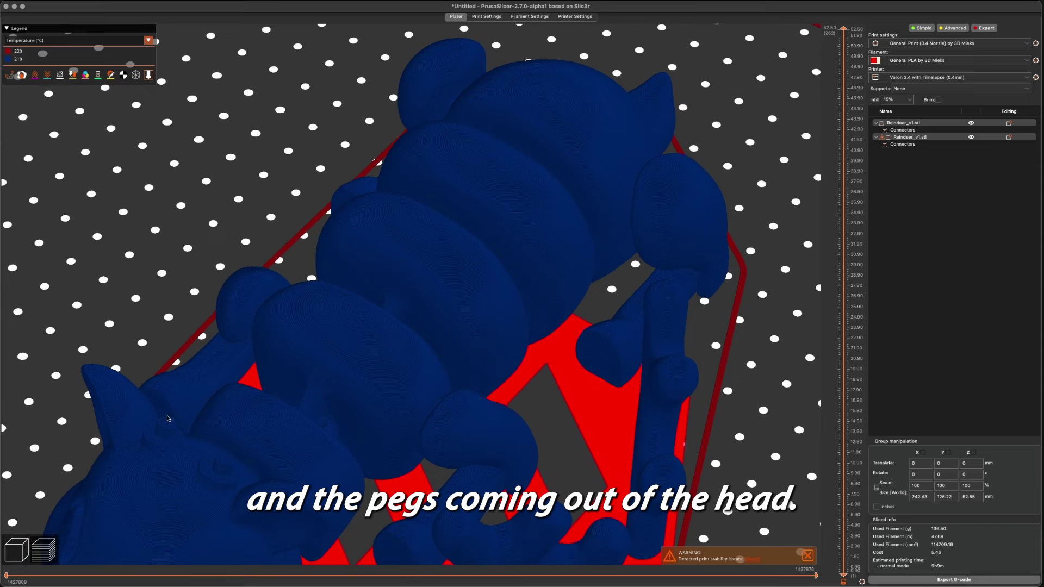
scroll(281, 349, down, 5)
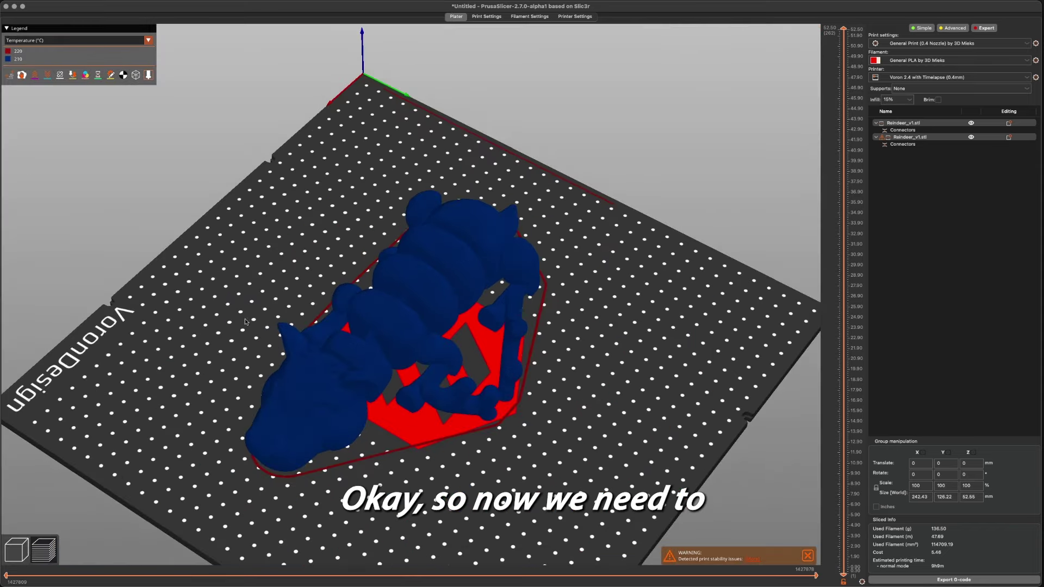
Step: Return to the 3D editor view and rename the cut-off antlers object as Antlers
click(17, 549)
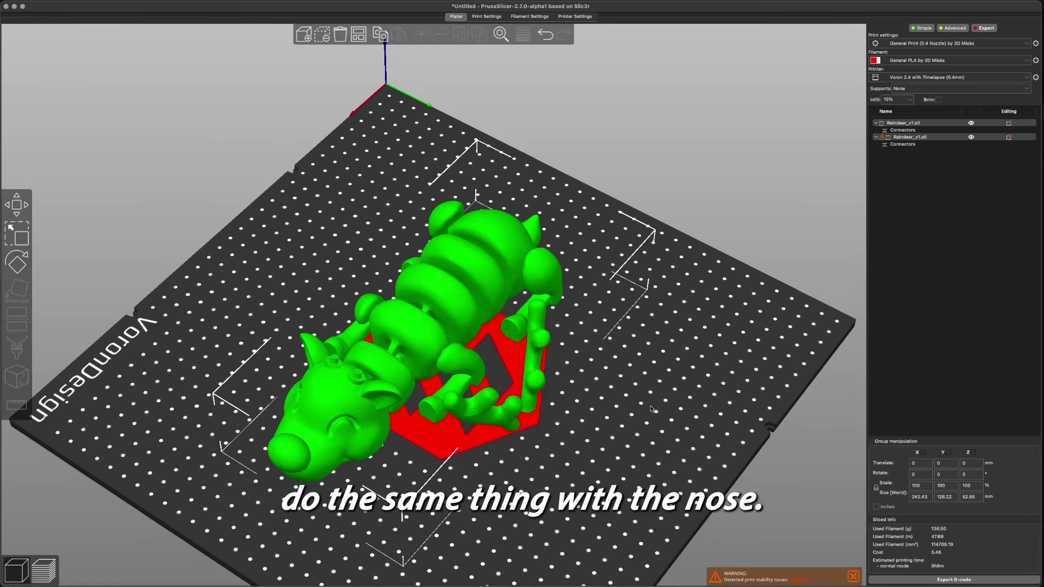
click(903, 123)
right_click(912, 123)
click(927, 128)
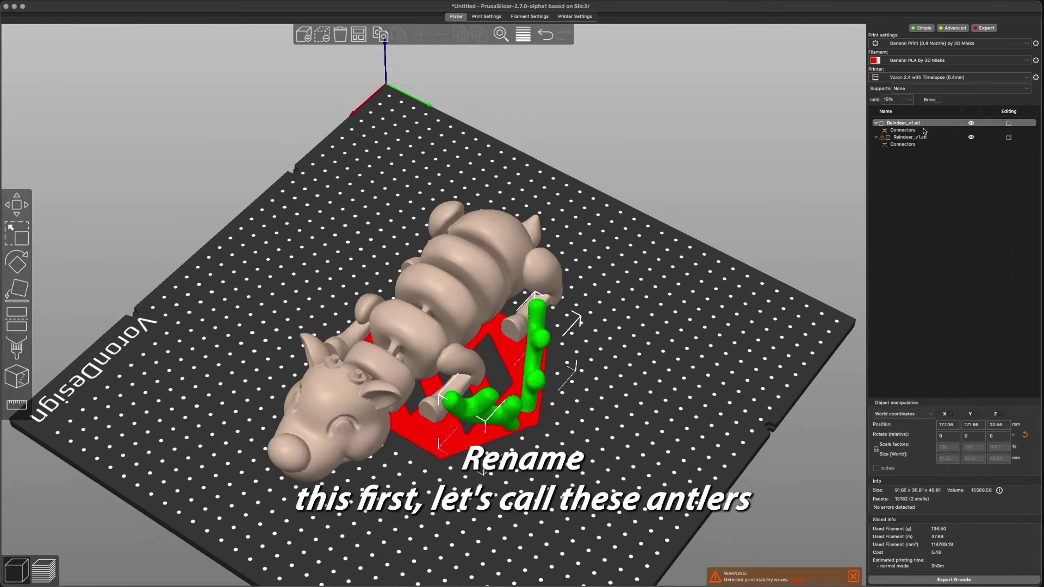
text(Antler)
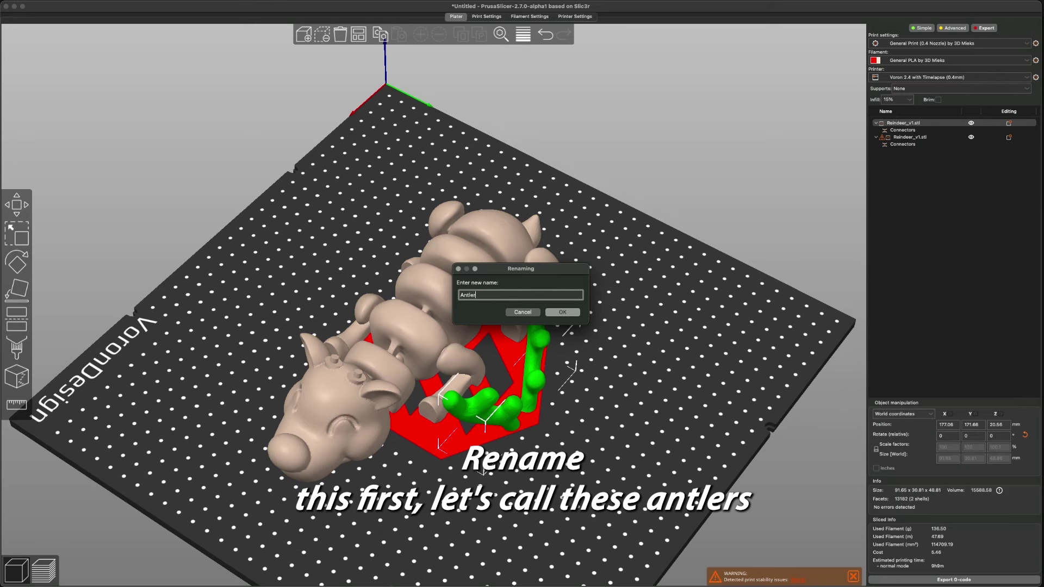
text(s)
key(Return)
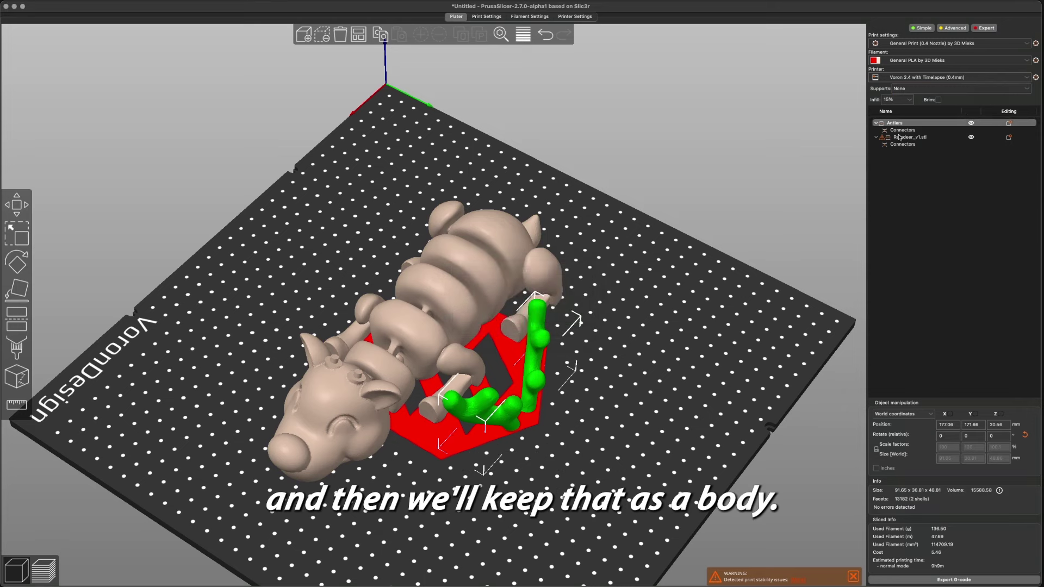
click(470, 514)
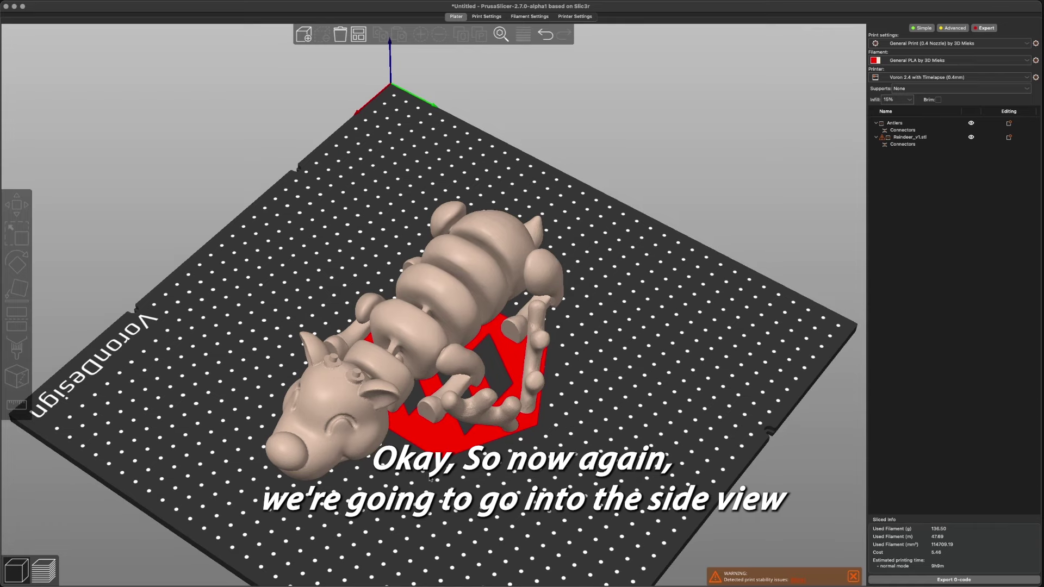
Step: Start a planar cut on the reindeer body and draw a slanted cut line along the seam between nose and snout
key(3)
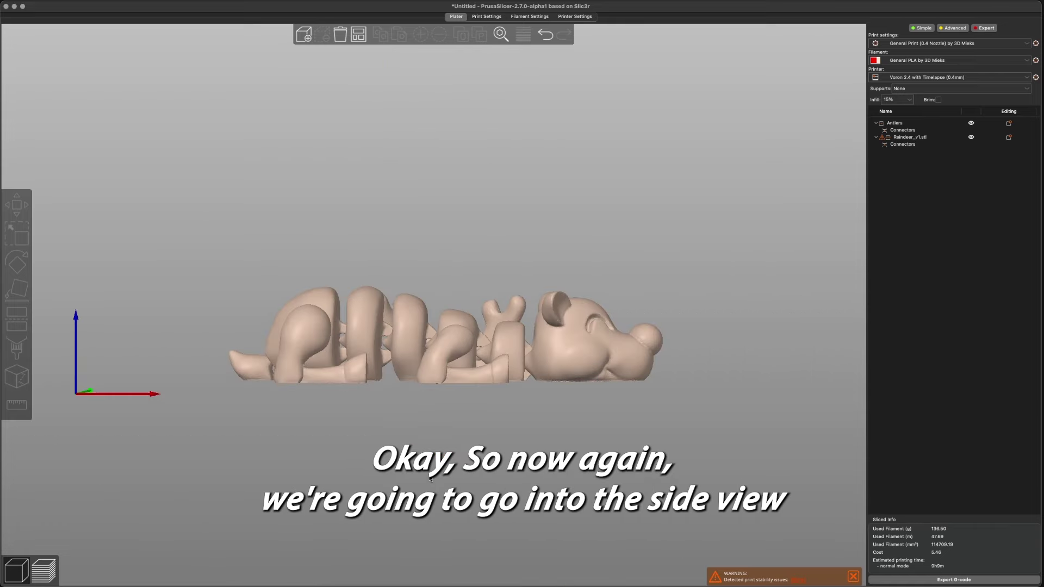
scroll(751, 354, up, 5)
middle_drag(802, 350, 59, 236)
click(335, 290)
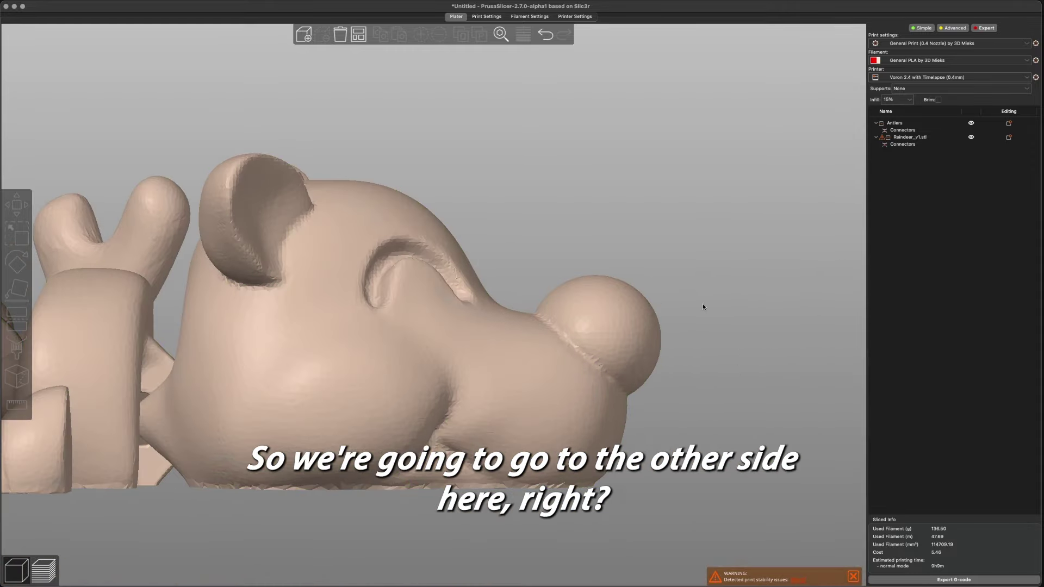
key(6)
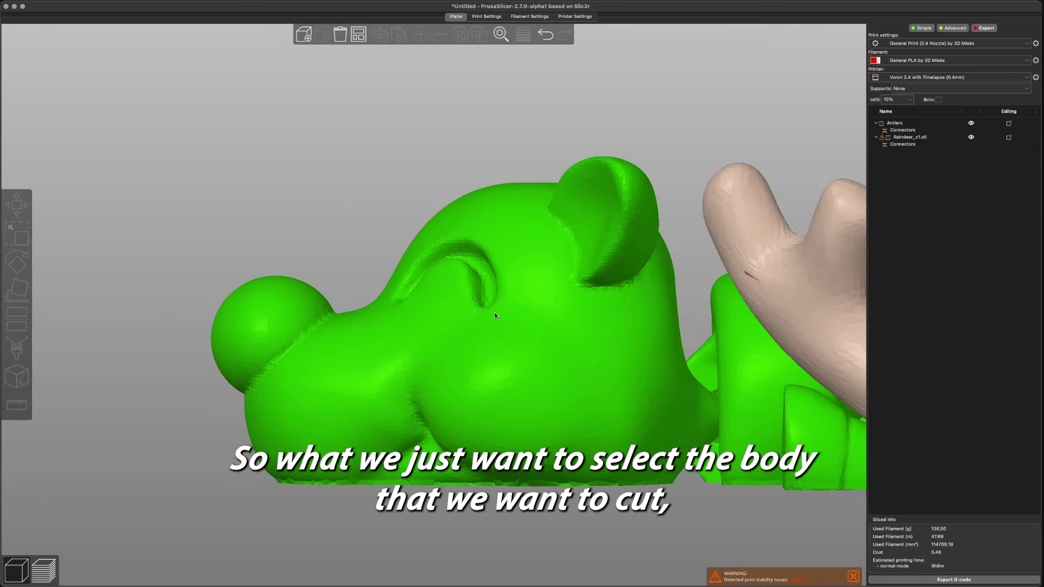
click(505, 280)
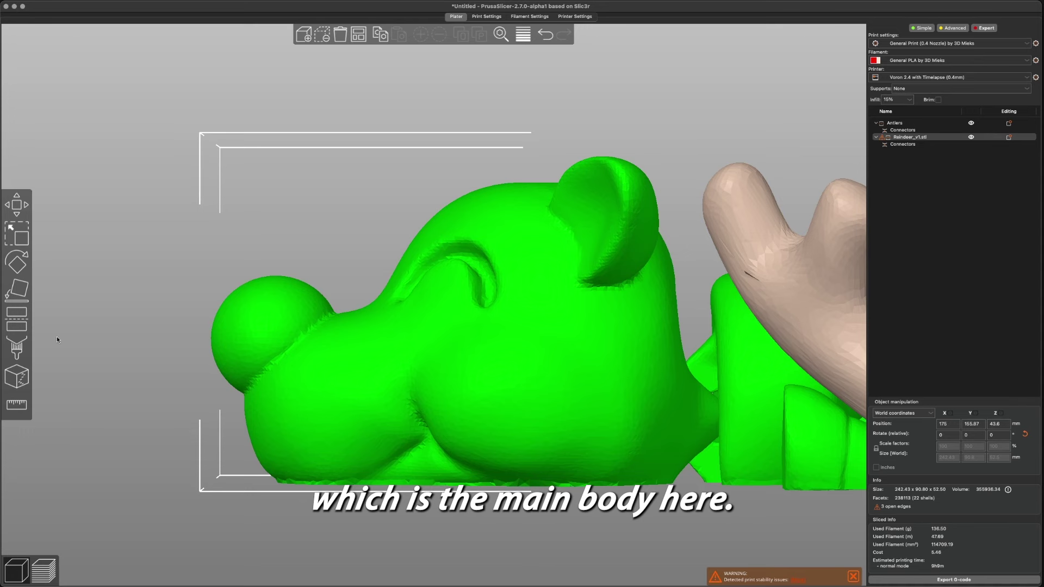
click(17, 327)
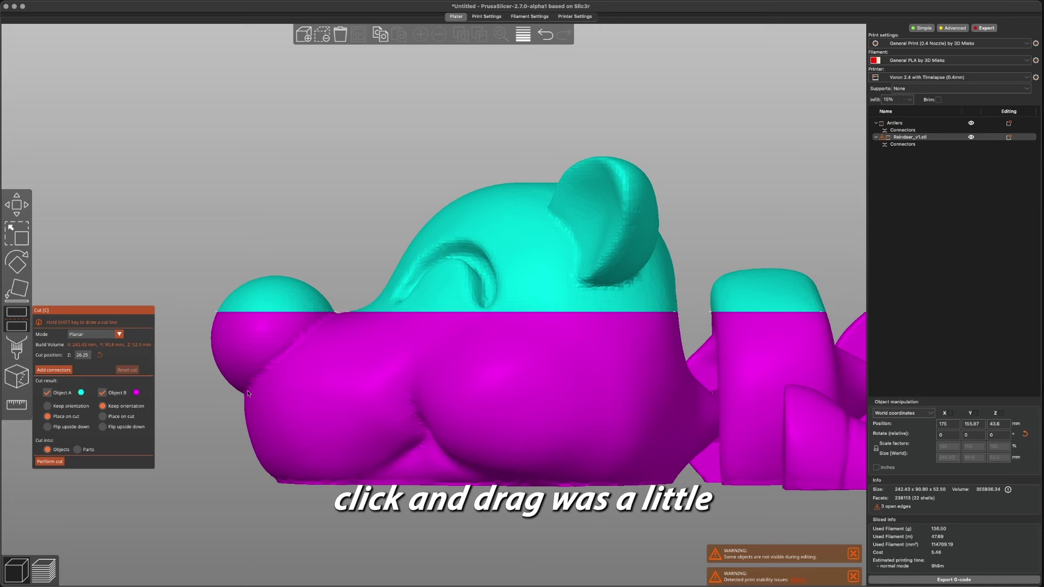
shift+drag(244, 394, 335, 314)
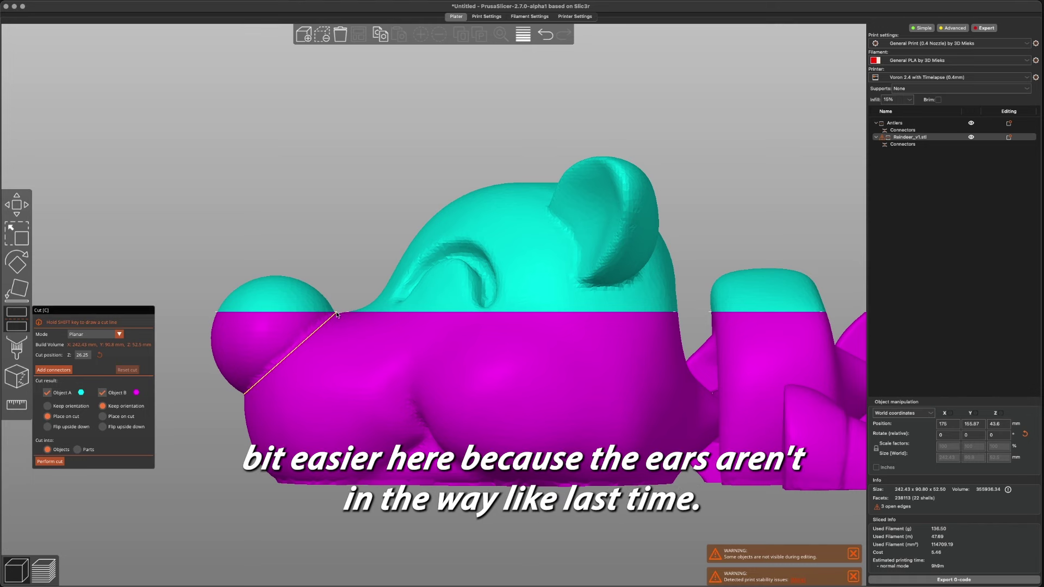
shift+drag(336, 312, 336, 312)
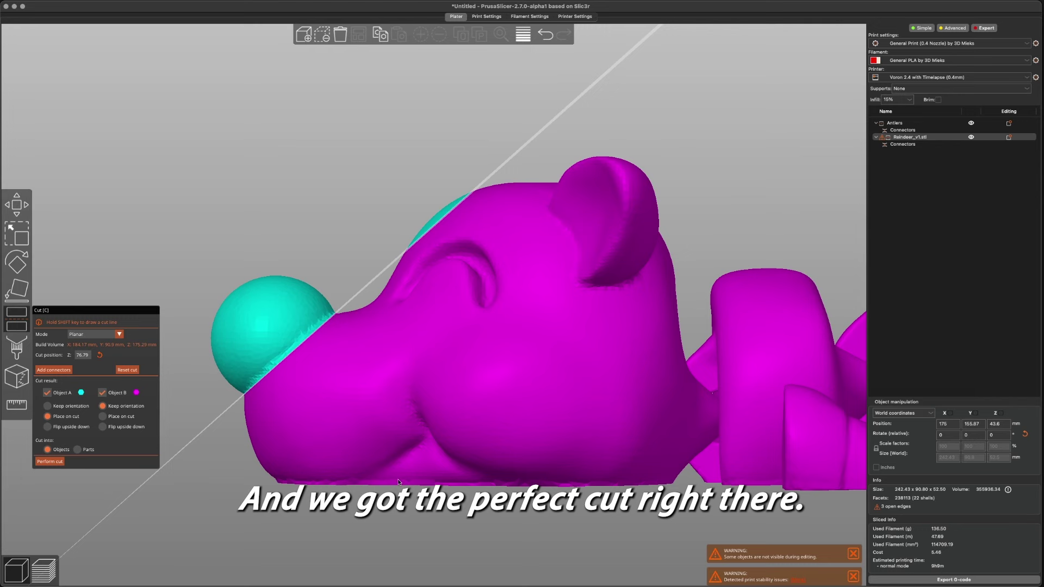
Step: Start adding connectors to the nose cut and place a round prism plug in the middle of the nose's cut face
drag(328, 449, 299, 468)
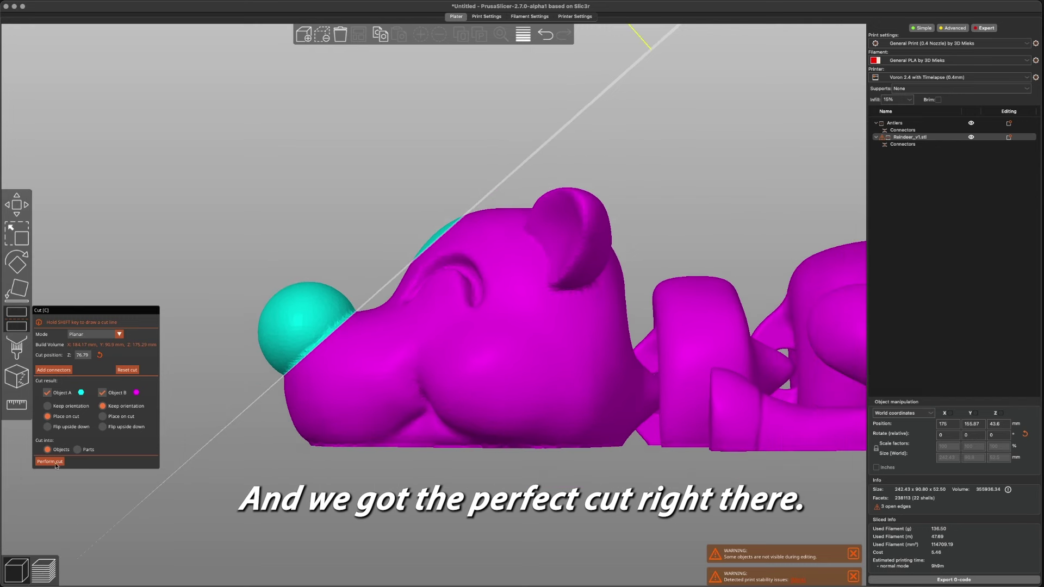
click(64, 372)
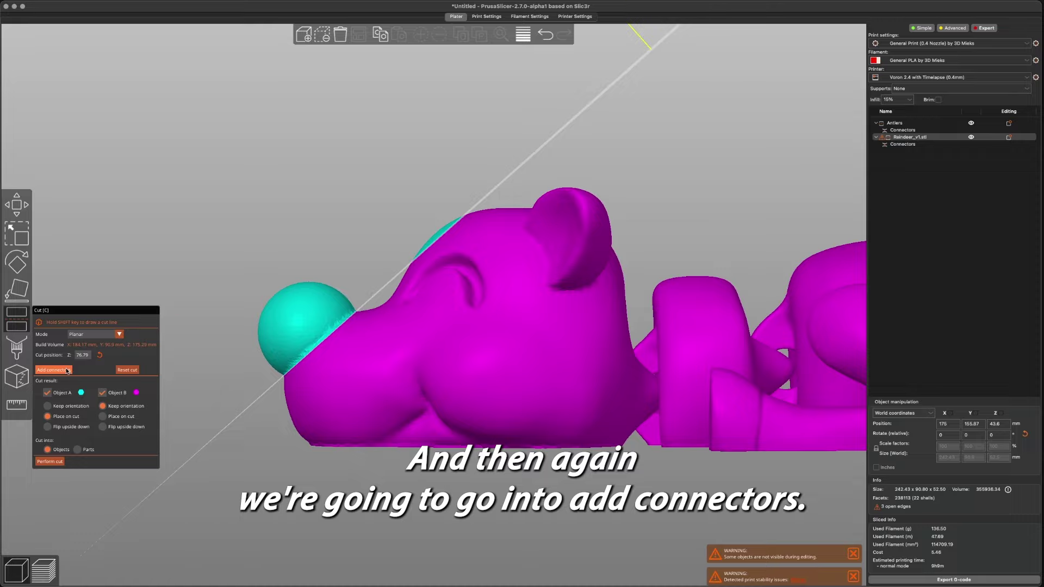
drag(302, 517, 354, 515)
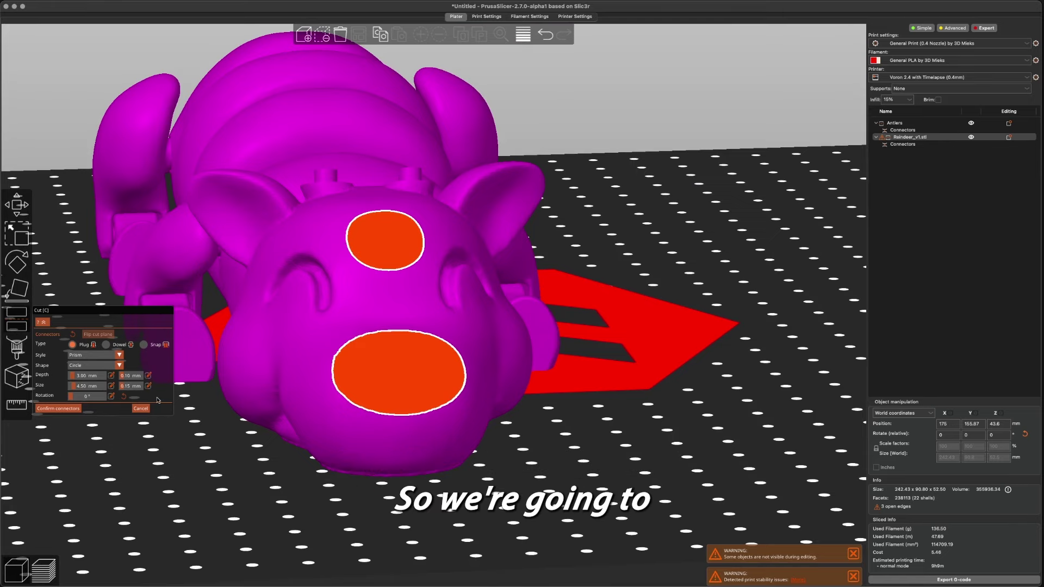
click(400, 380)
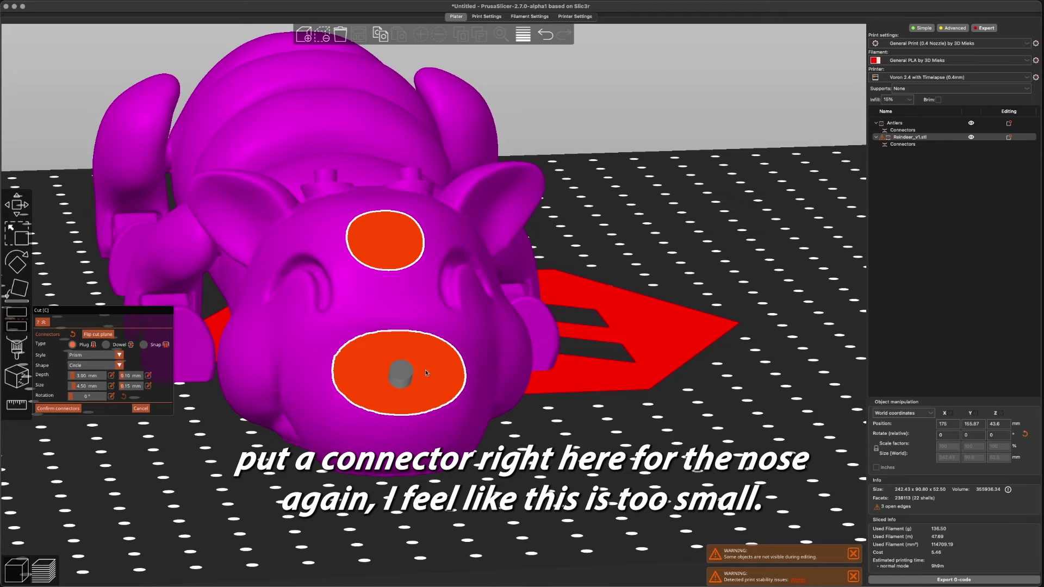
Step: Set the nose connector's size to 10 mm, shift it slightly upward on the cut face and confirm the connectors
click(89, 387)
click(109, 385)
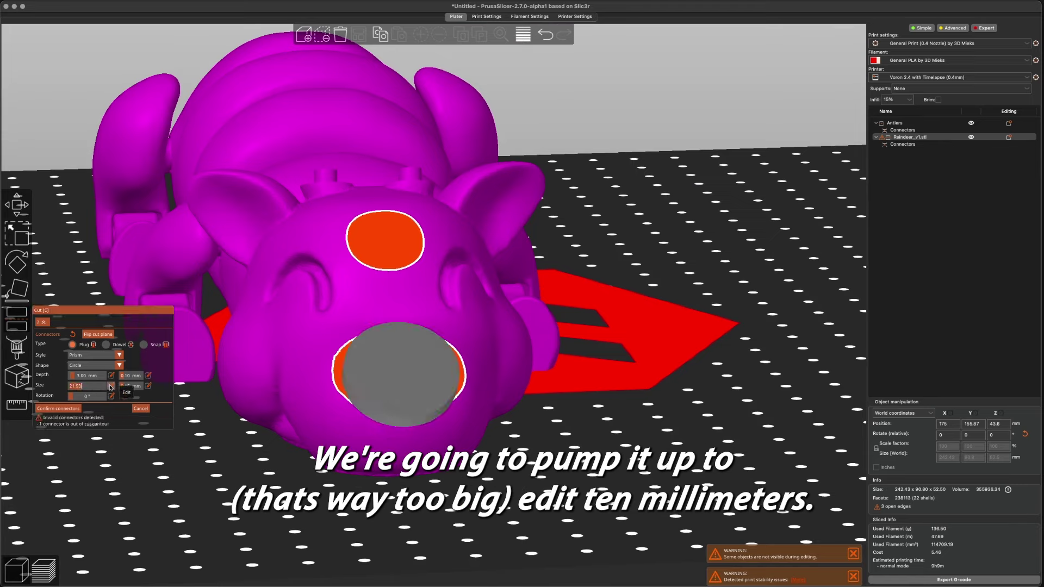
key(BackSpace)
key(BackSpace)
key(BackSpace)
key(BackSpace)
key(BackSpace)
text(10)
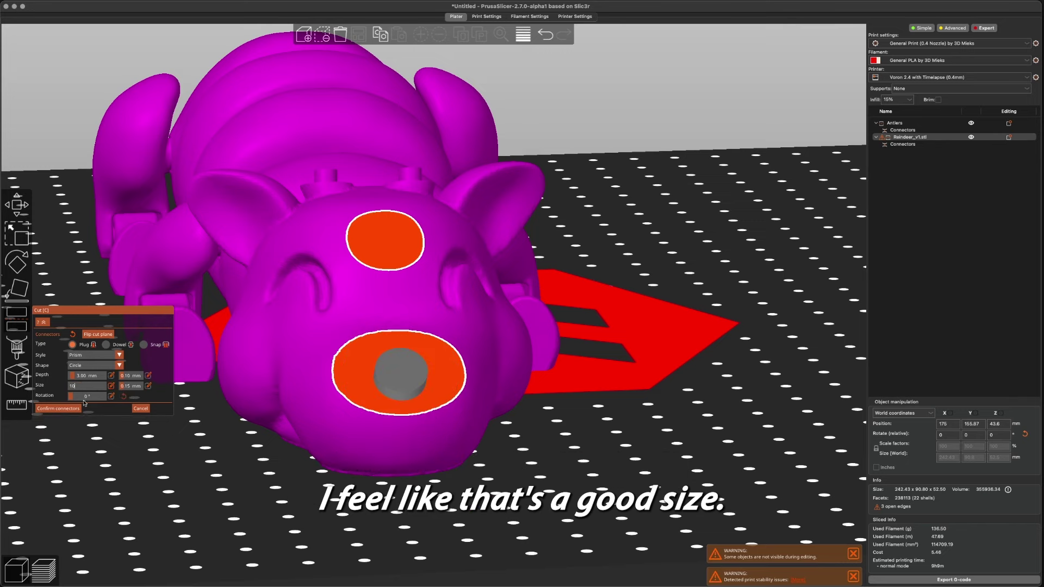
key(Return)
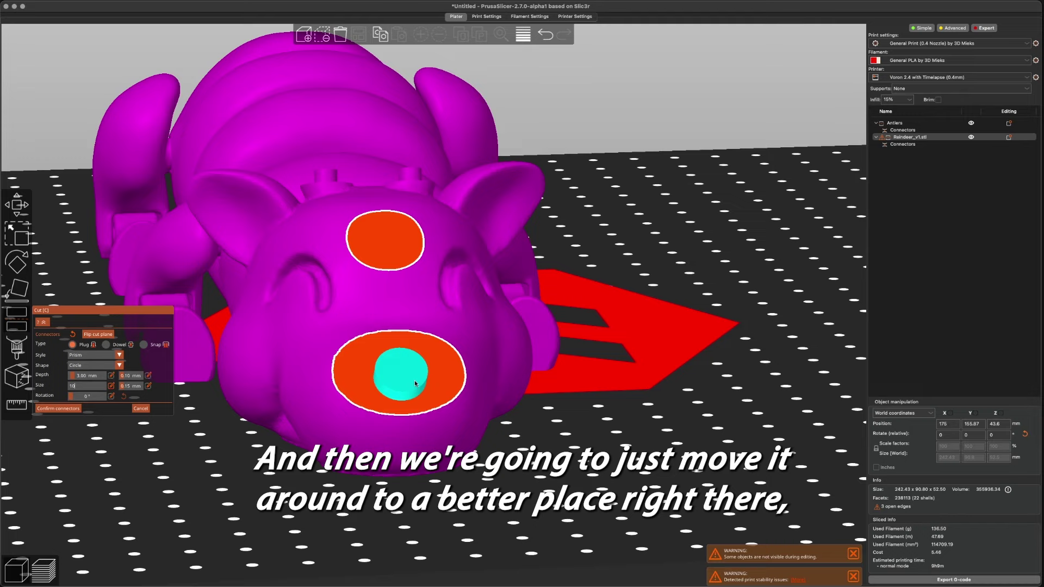
drag(415, 380, 405, 373)
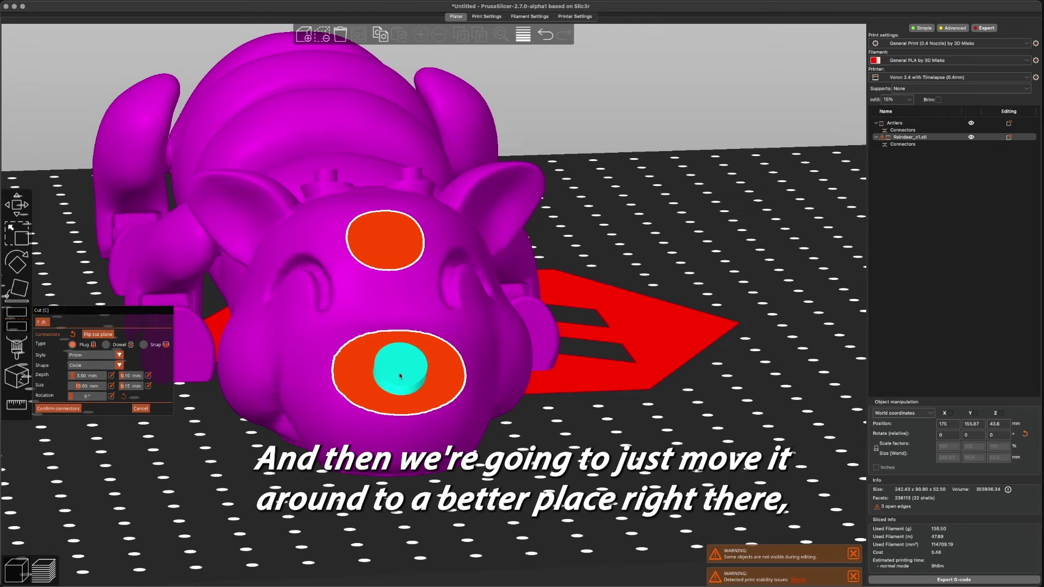
click(64, 409)
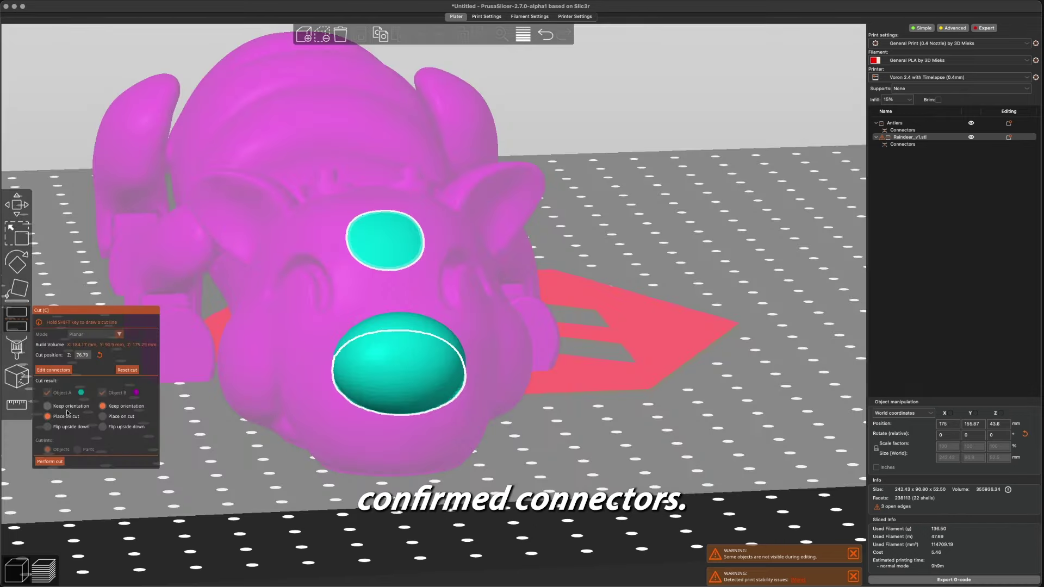
Step: Assign the forehead patch to the body side of the cut and perform the cut so only the nose separates
scroll(260, 576, down, 5)
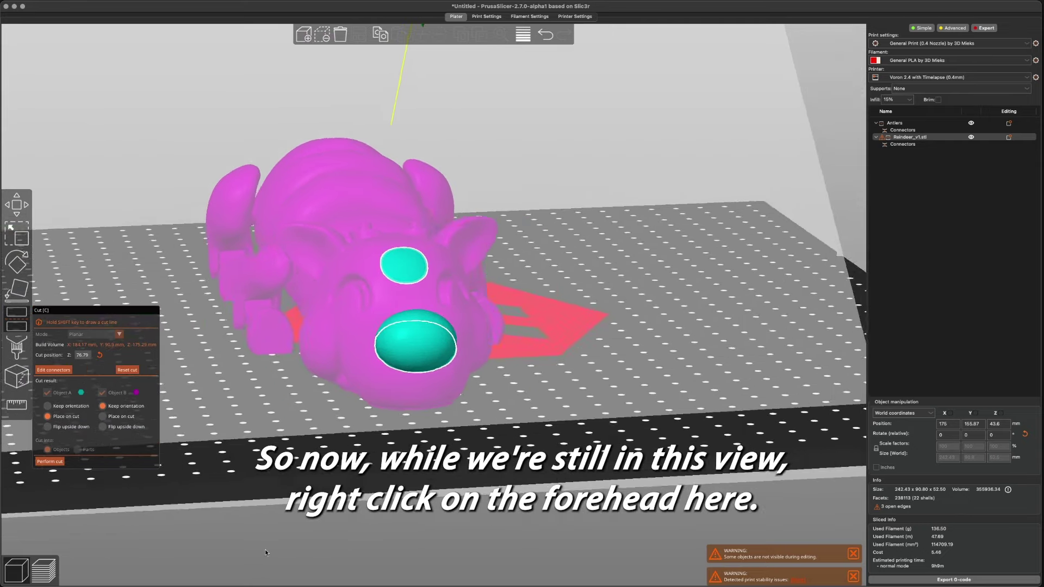
drag(265, 549, 287, 557)
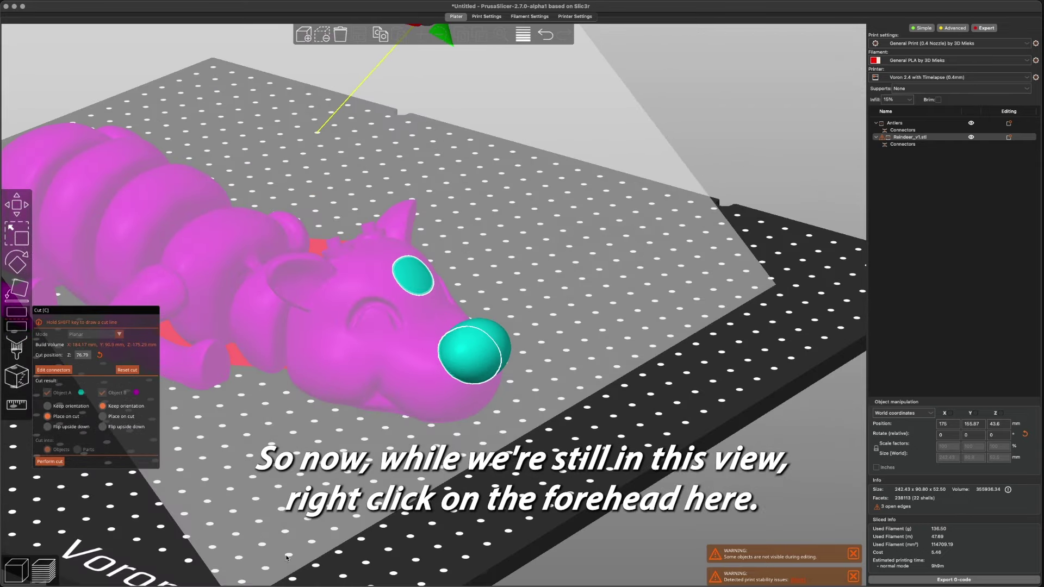
right_click(412, 283)
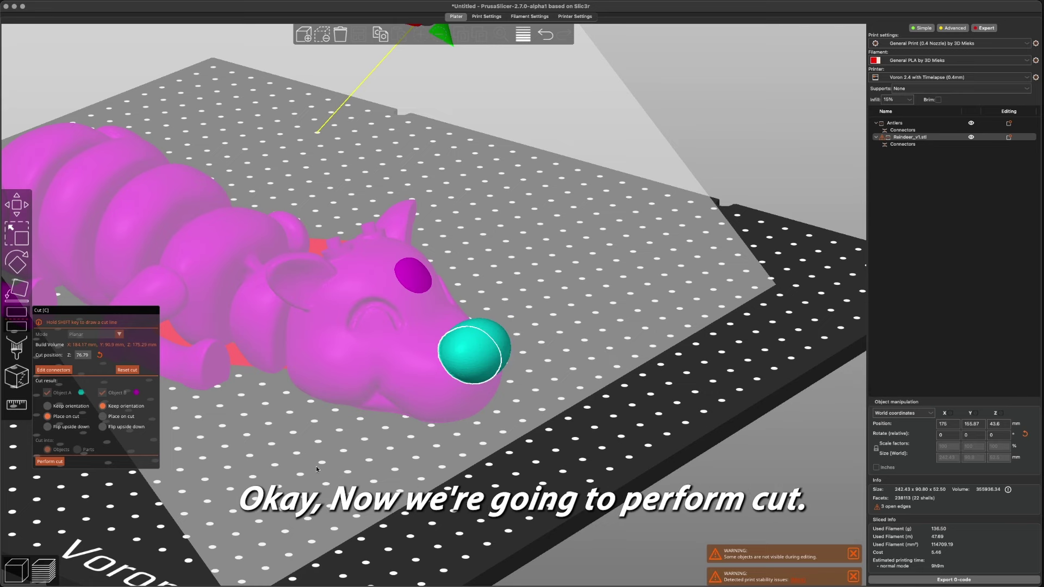
click(50, 462)
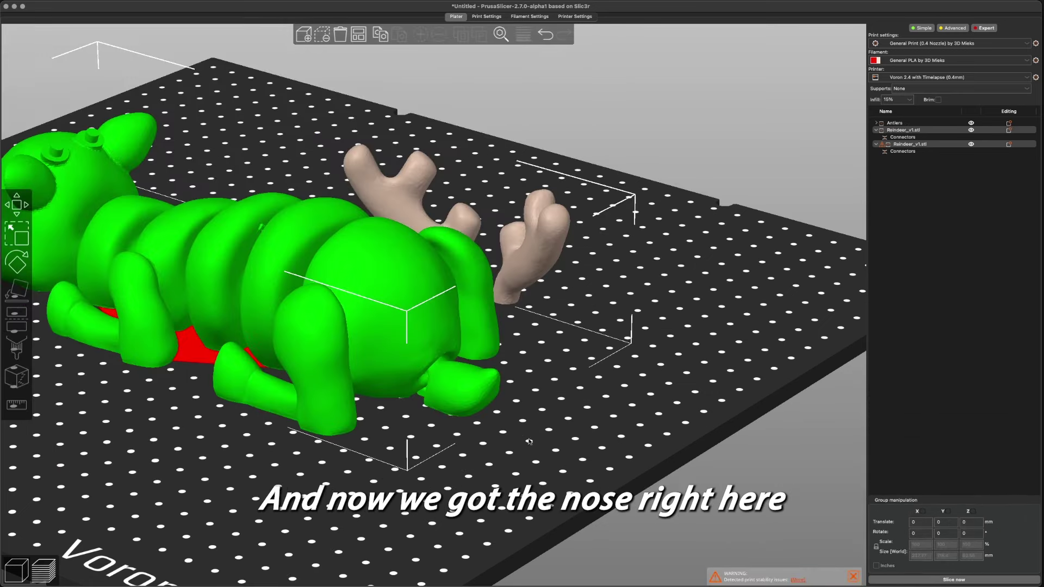
Step: Rename the cut-off nose object as Nose
scroll(529, 441, down, 5)
drag(550, 439, 722, 407)
click(667, 400)
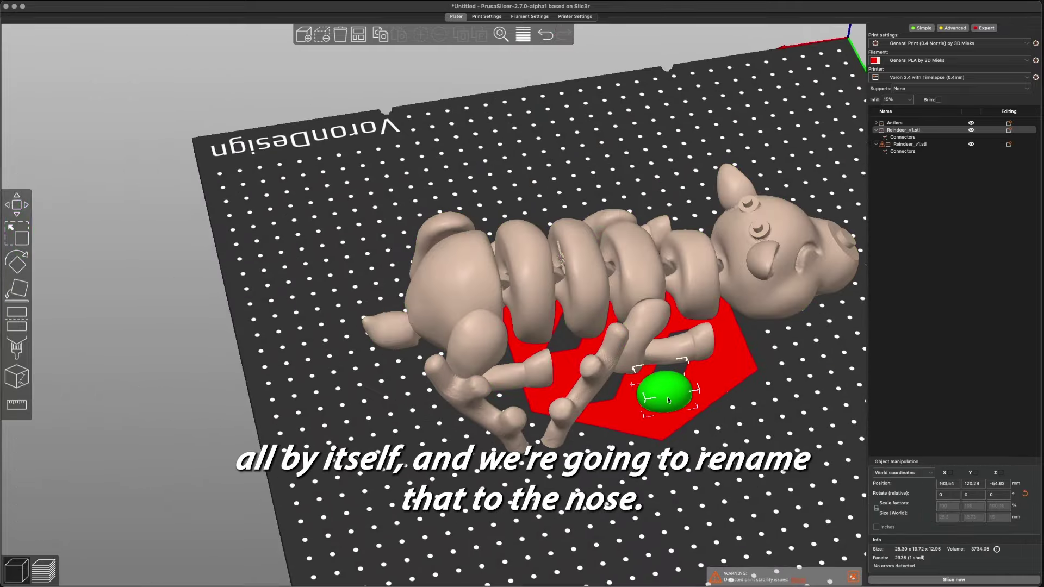
right_click(901, 135)
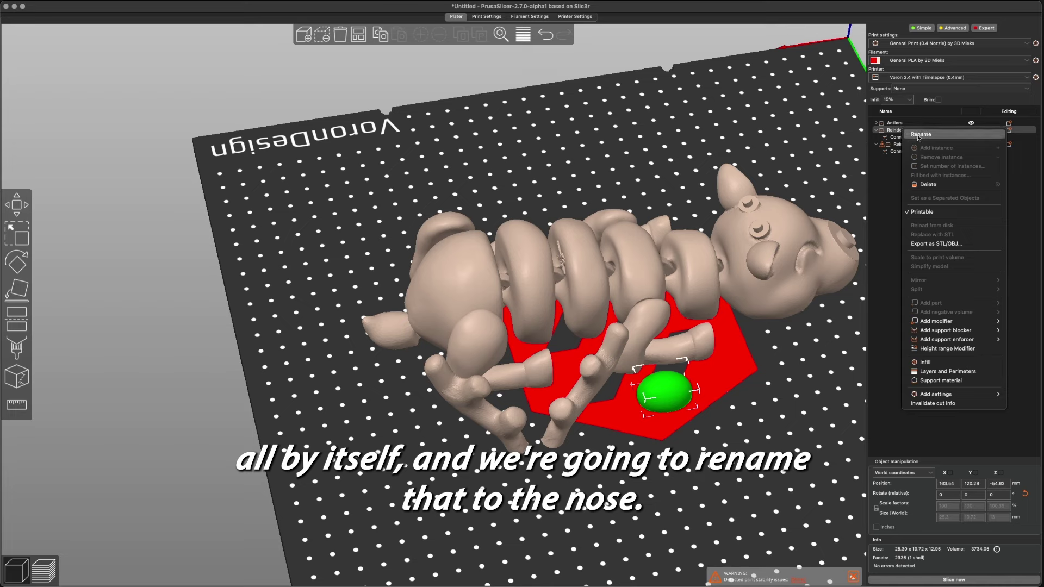
click(918, 138)
text(Nose)
key(Return)
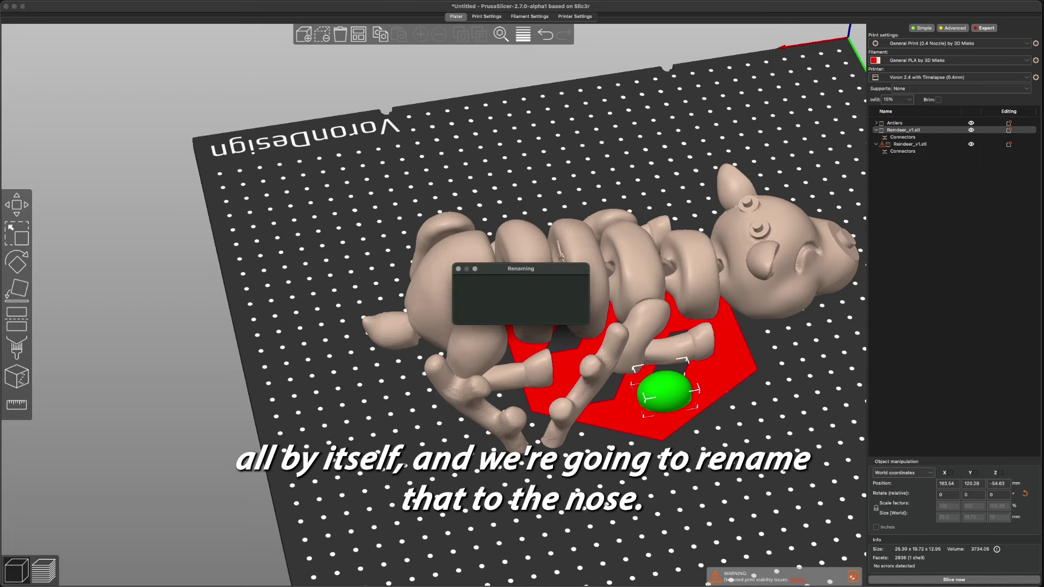
click(632, 182)
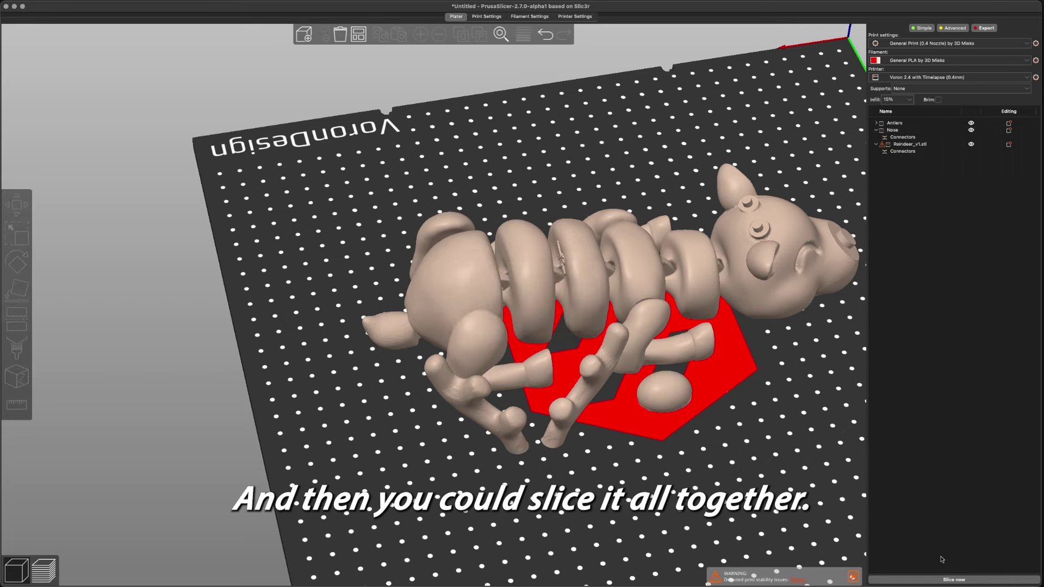
Step: Slice the plate with the antlers, nose and reindeer body together
click(938, 580)
scroll(598, 470, down, 5)
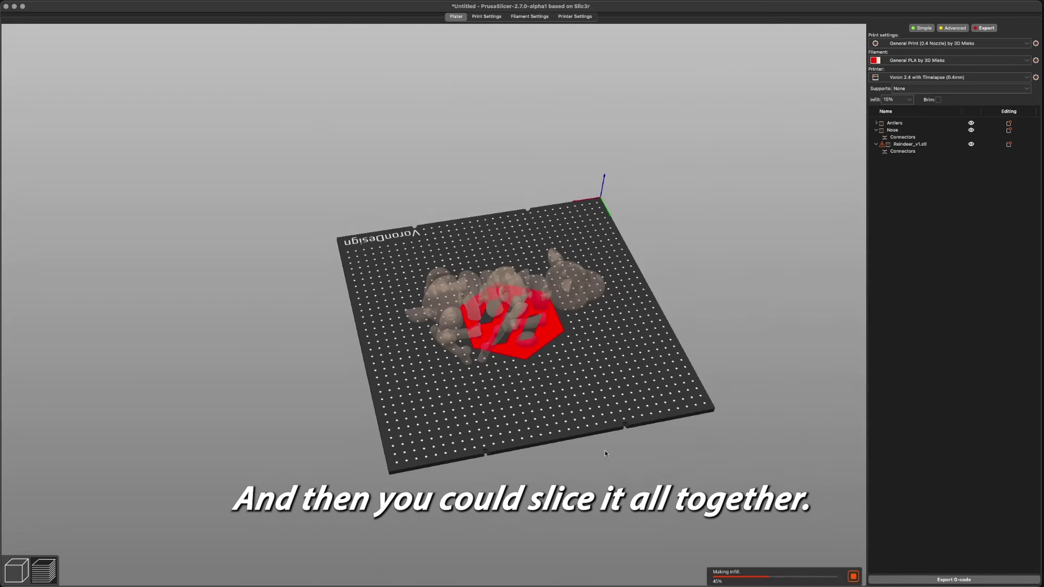
scroll(612, 476, up, 2)
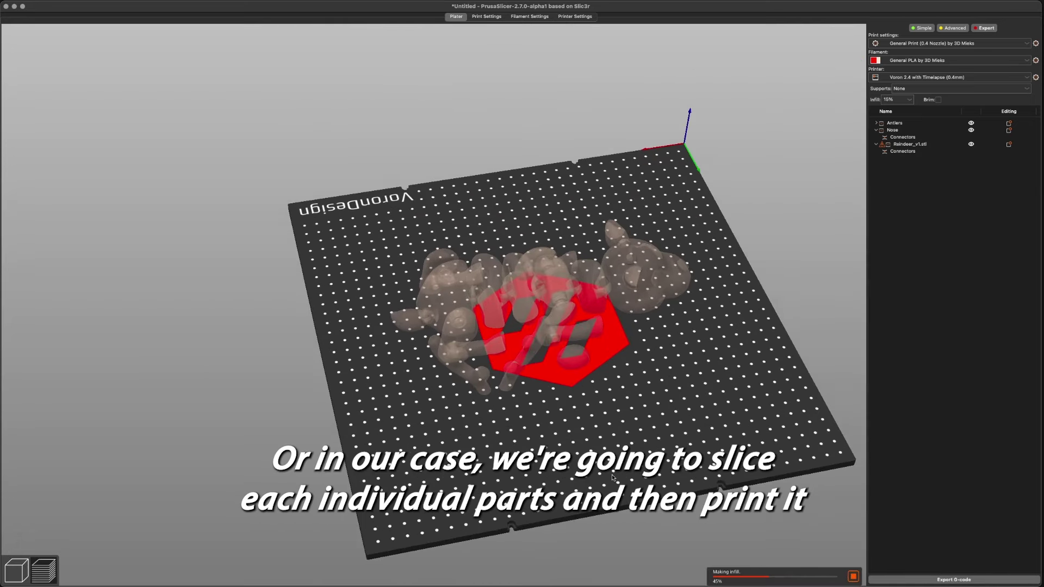
Step: Examine the separated reindeer body, antlers and nose on the print bed from several angles
drag(353, 422, 393, 274)
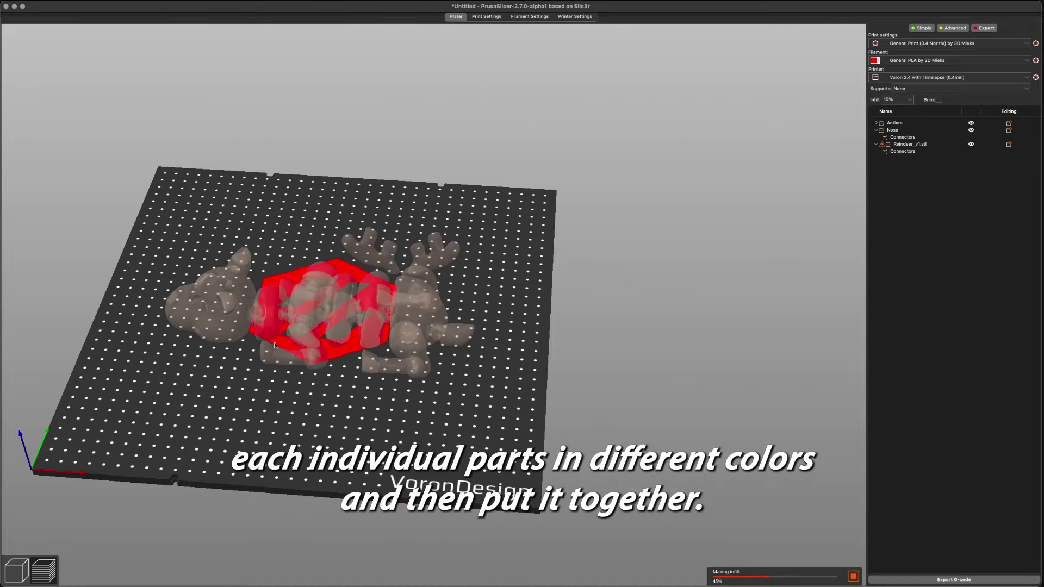
right_drag(255, 390, 390, 373)
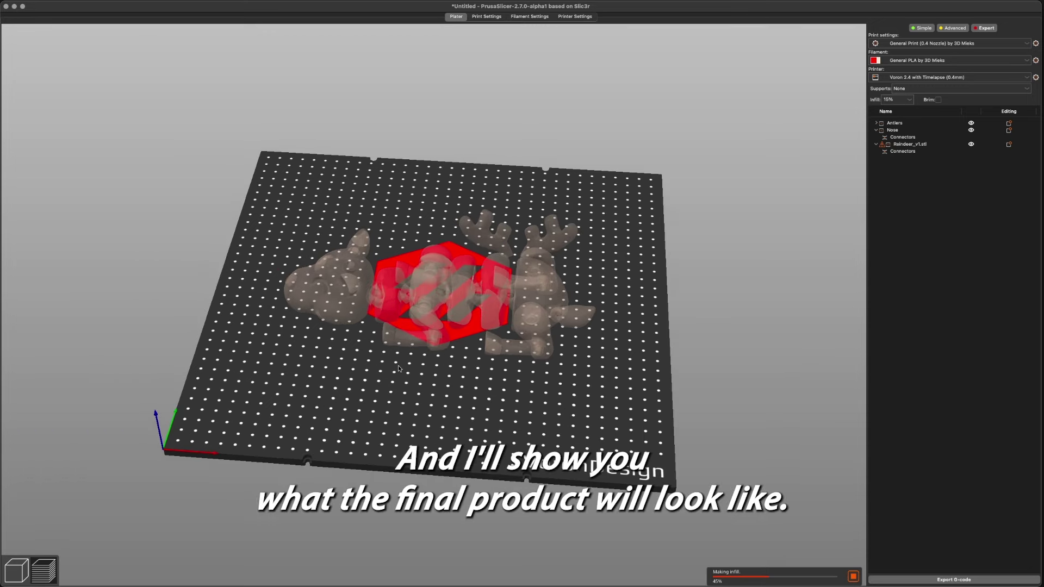
drag(390, 373, 387, 354)
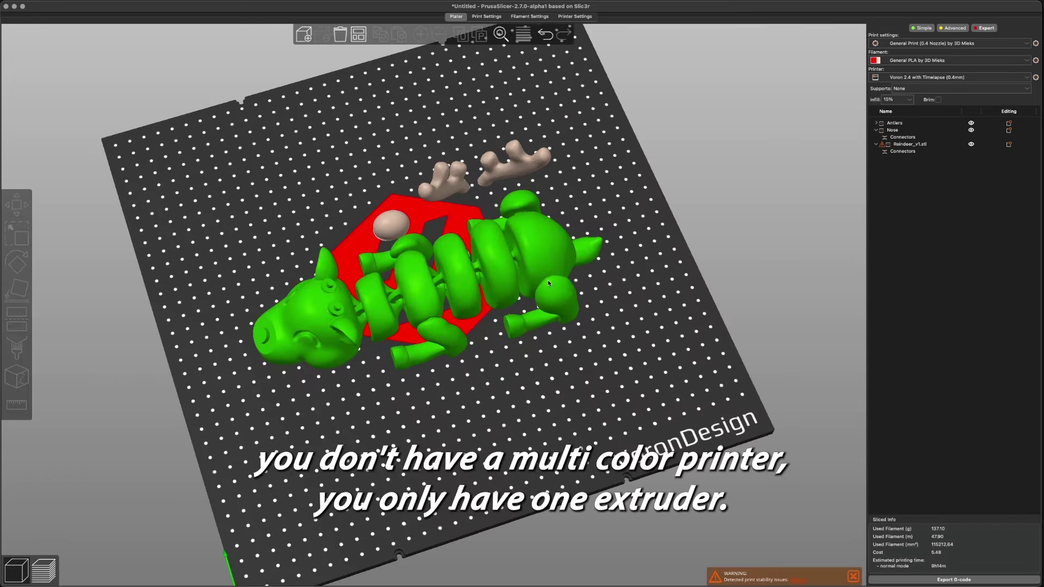
drag(554, 383, 552, 378)
click(408, 275)
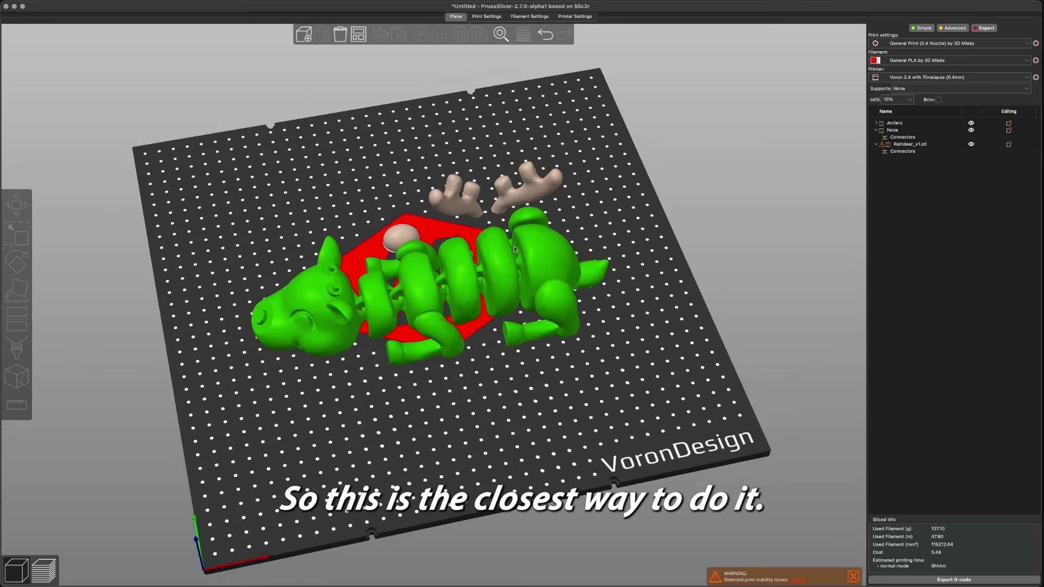
drag(571, 404, 566, 403)
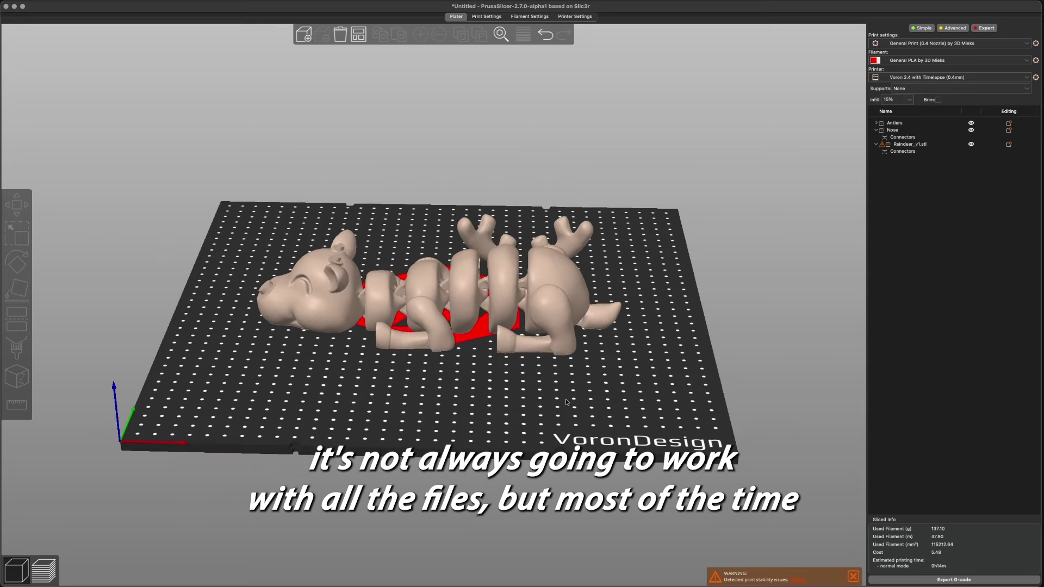
click(408, 276)
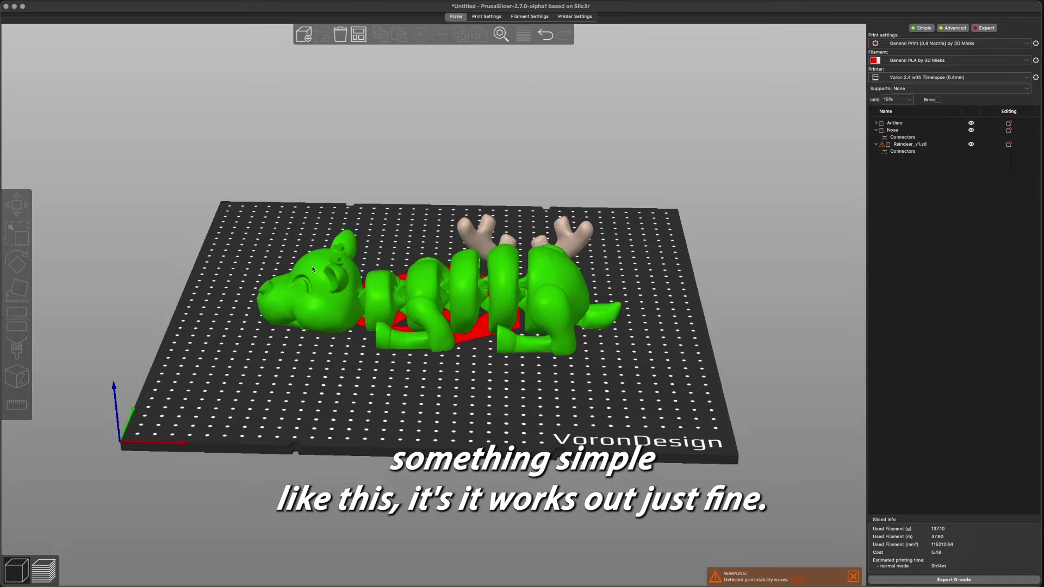
click(641, 246)
drag(644, 246, 546, 248)
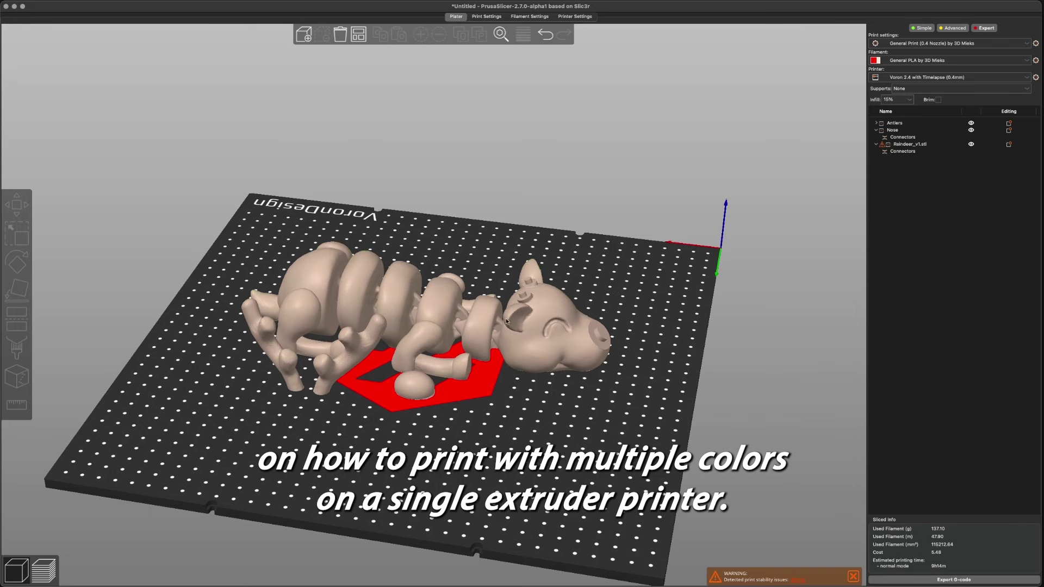